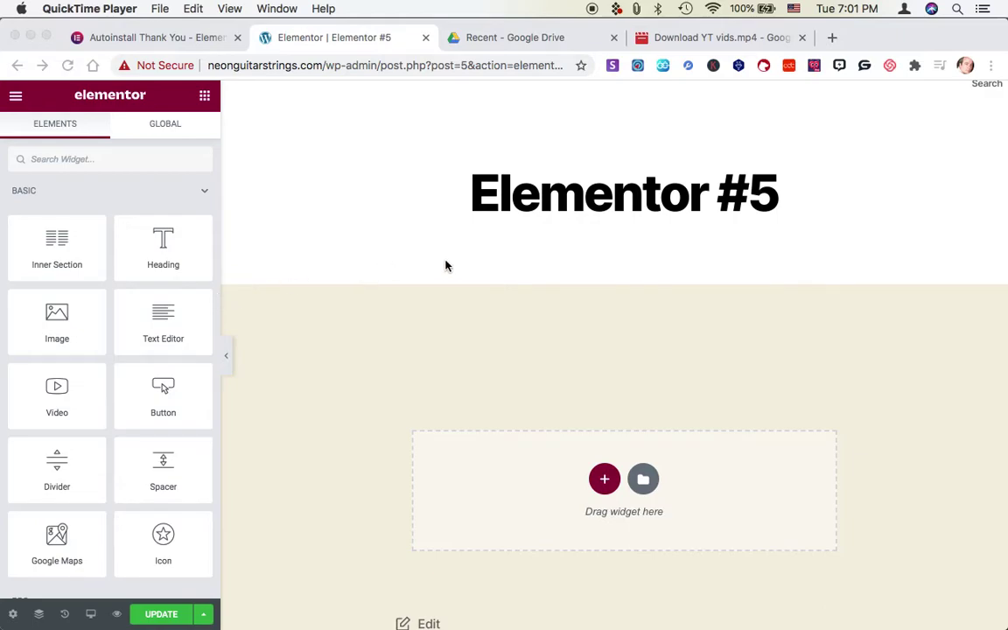
Step: Drop a Video widget from the Elements panel into the empty section of Elementor #5
scroll(445, 265, "down", 2)
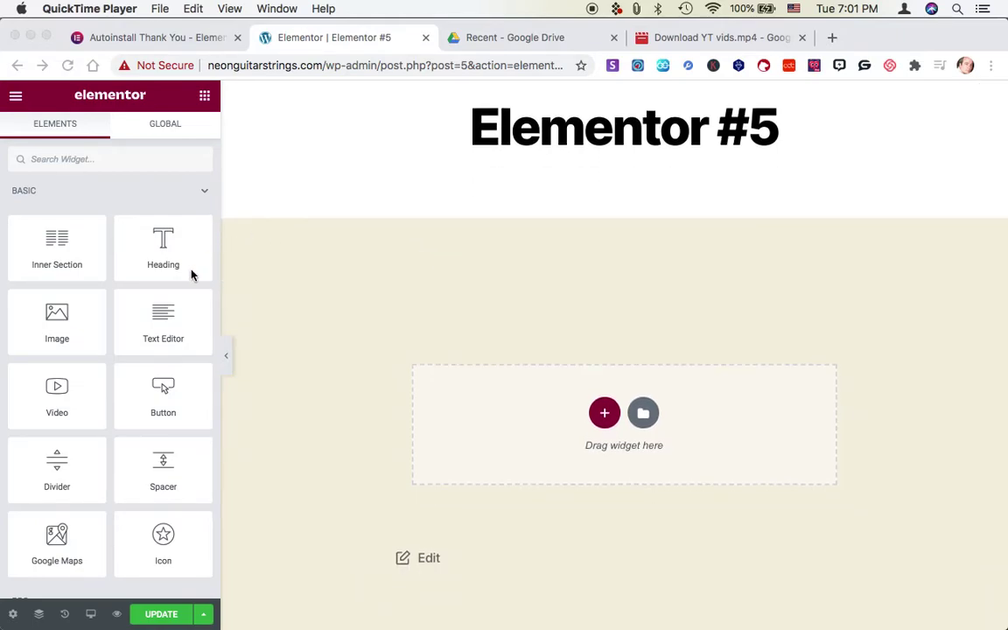
scroll(277, 291, "down", 1)
scroll(274, 339, "up", 1)
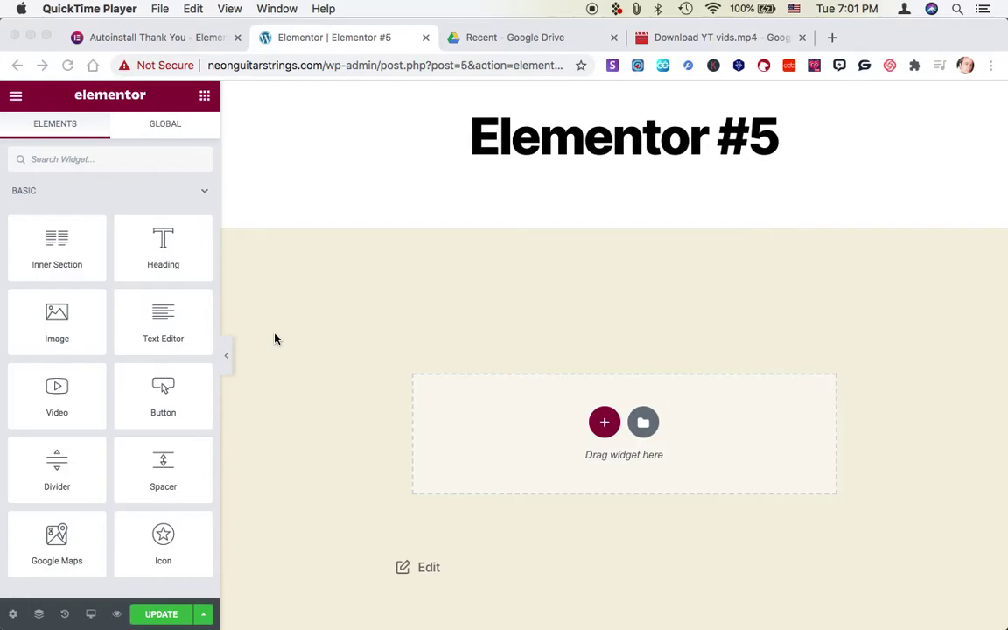
left_click(55, 398)
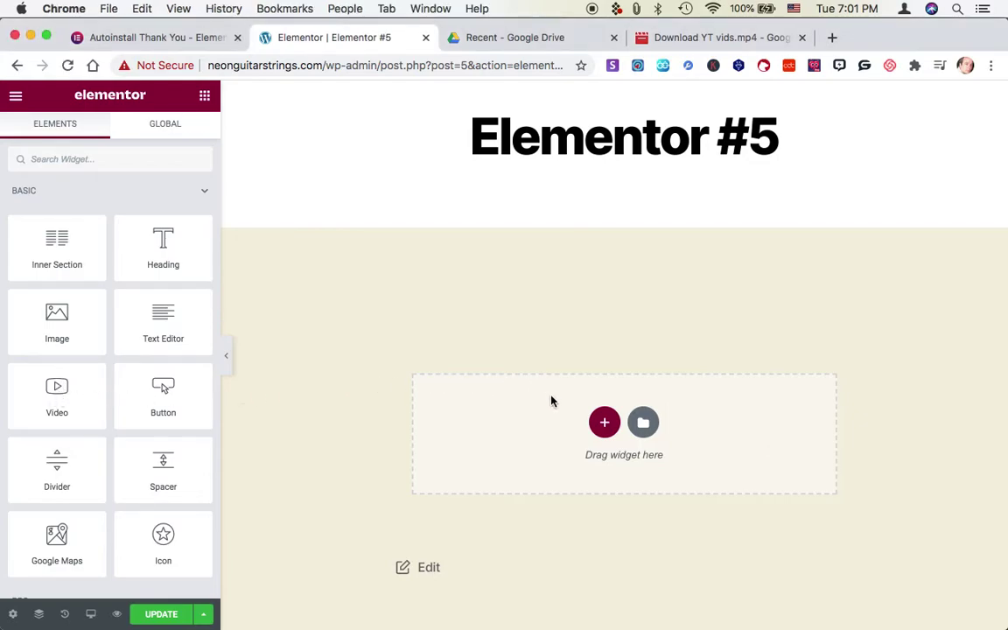
left_click_drag(70, 389, 631, 308)
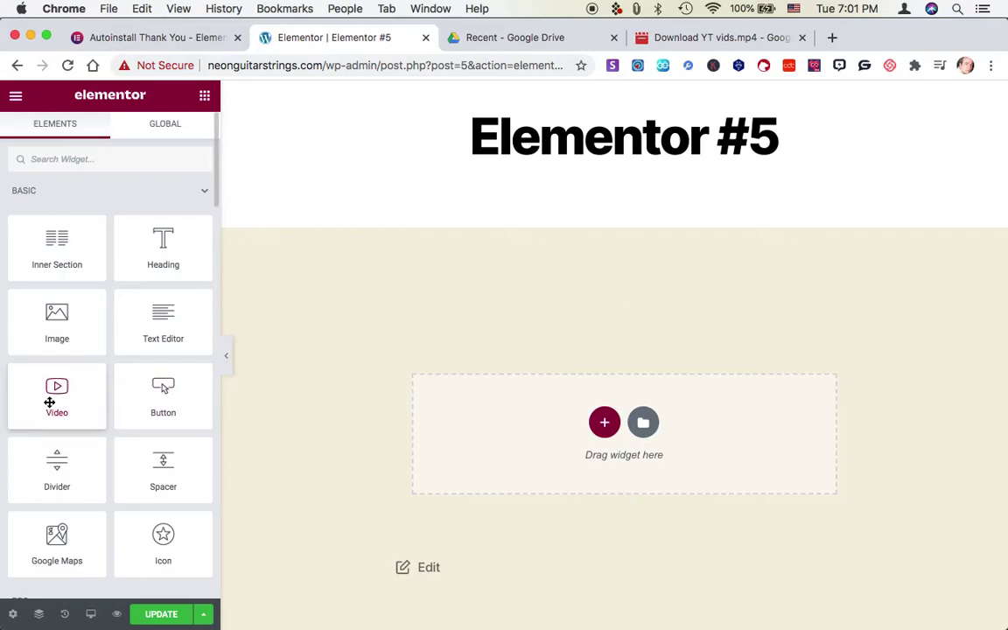
left_click_drag(52, 390, 613, 435)
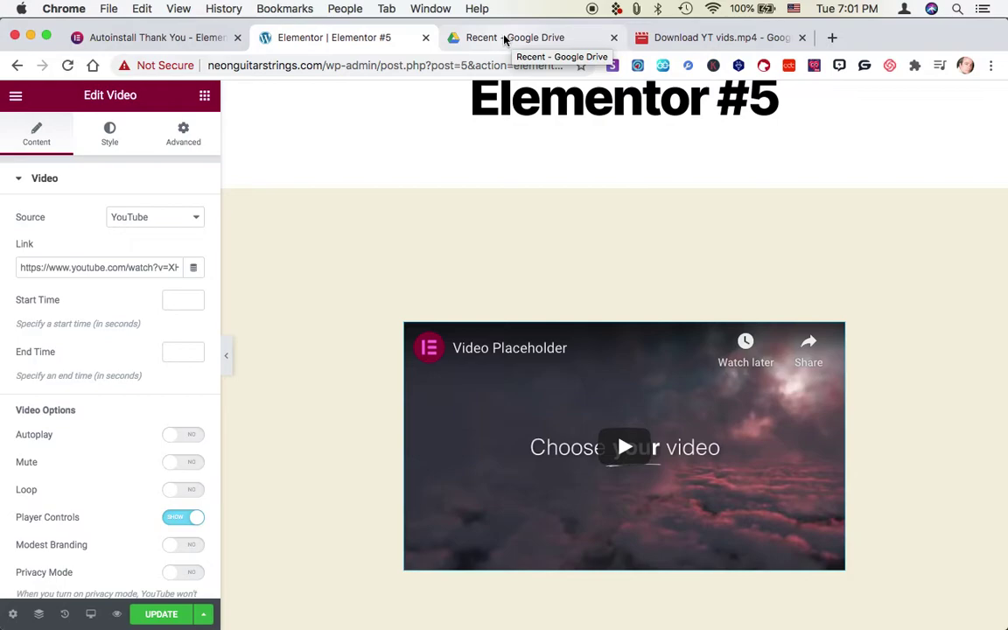
left_click(505, 39)
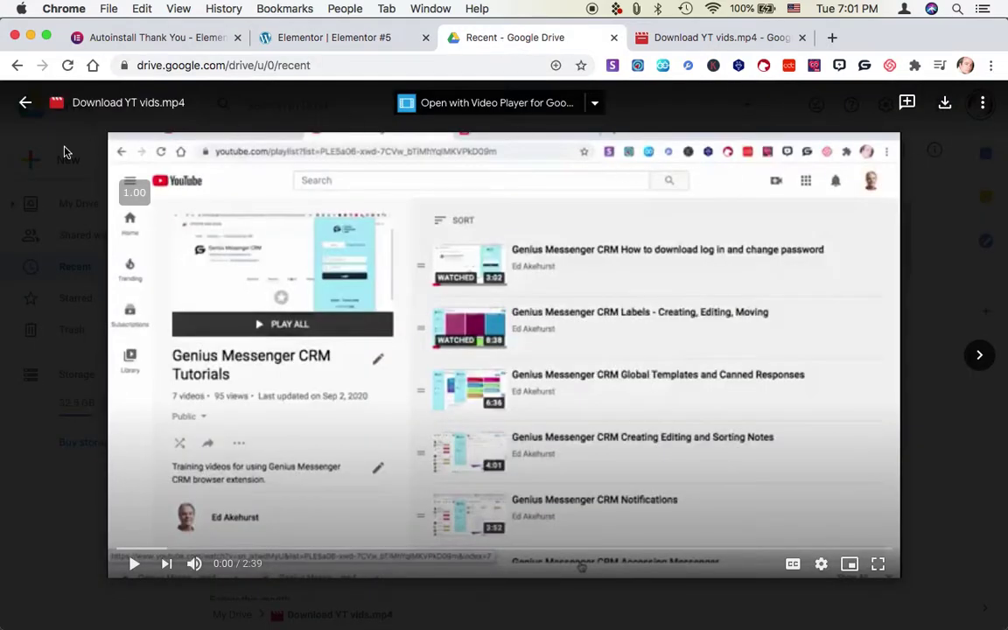
Step: Open the Download YT vids.mp4 preview in Google Drive and pause its playback
left_click(25, 103)
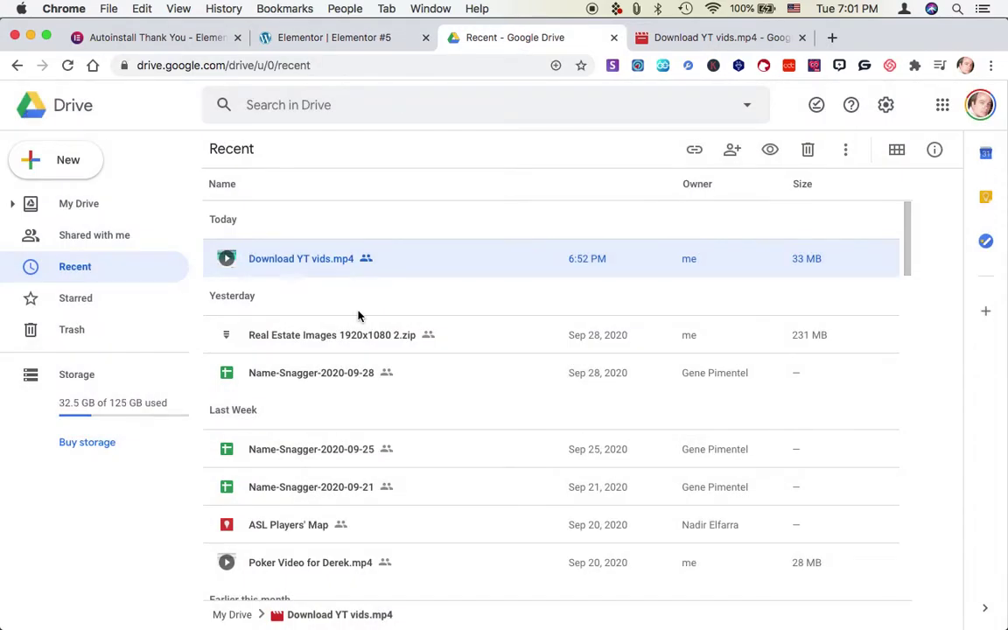
scroll(357, 317, "down", 1)
scroll(358, 317, "up", 1)
double_click(312, 266)
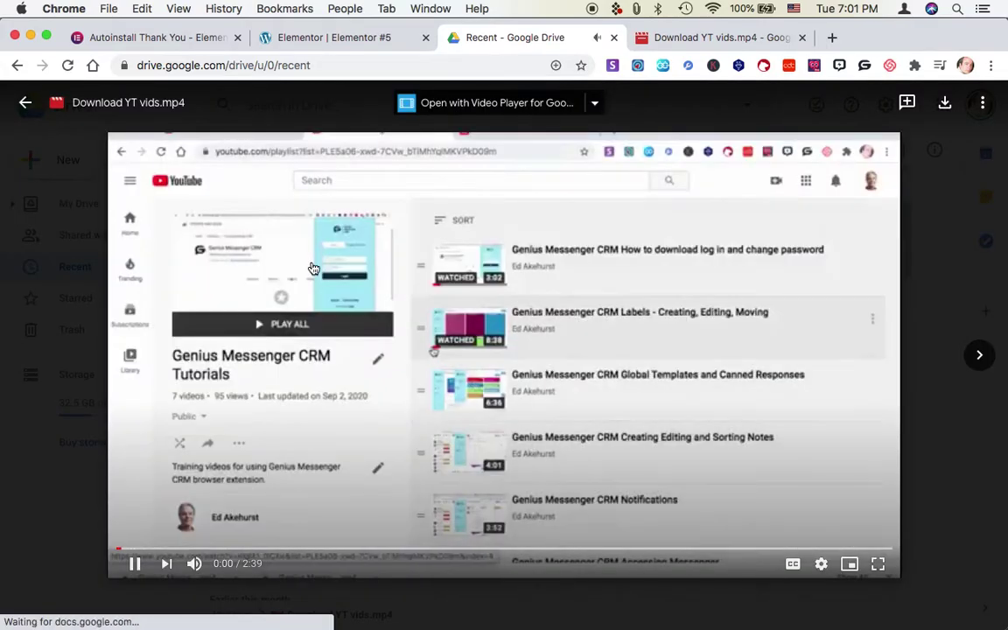
left_click(413, 333)
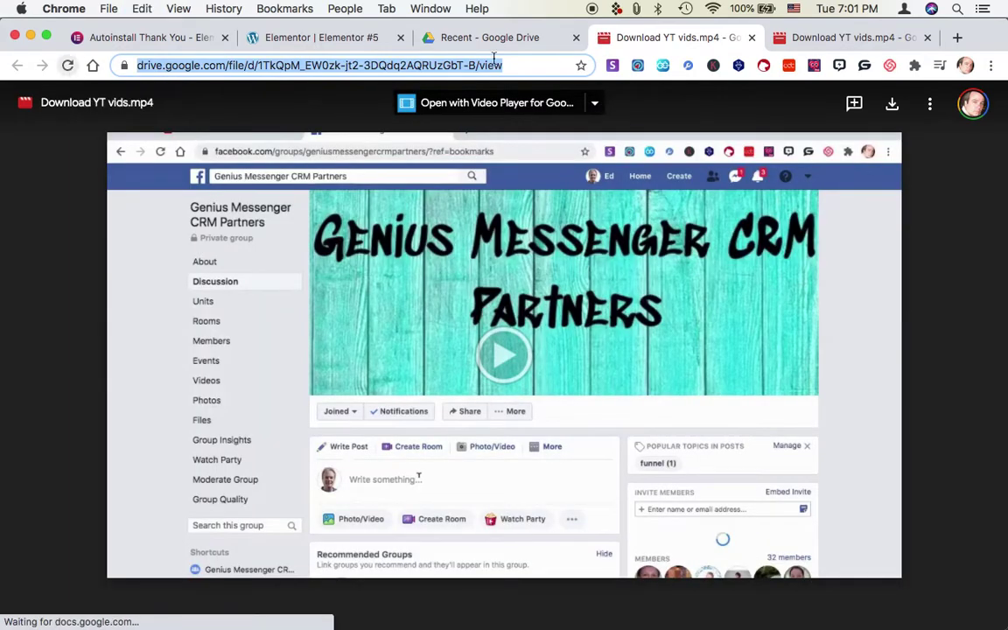
Step: Paste the Google Drive file link over the video widget's existing YouTube link
left_click(301, 40)
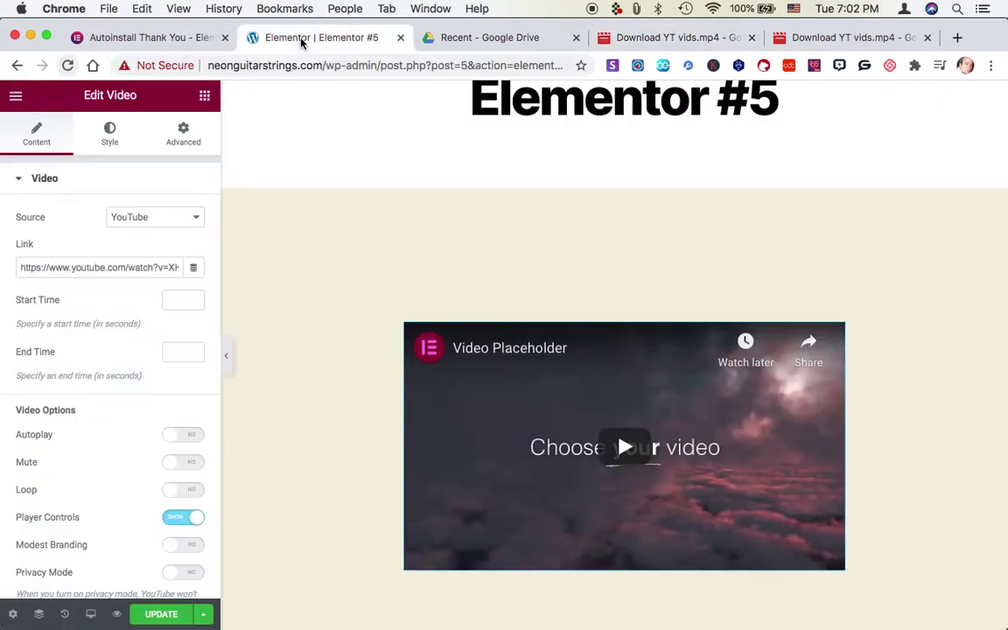
triple_click(136, 267)
key("super+v")
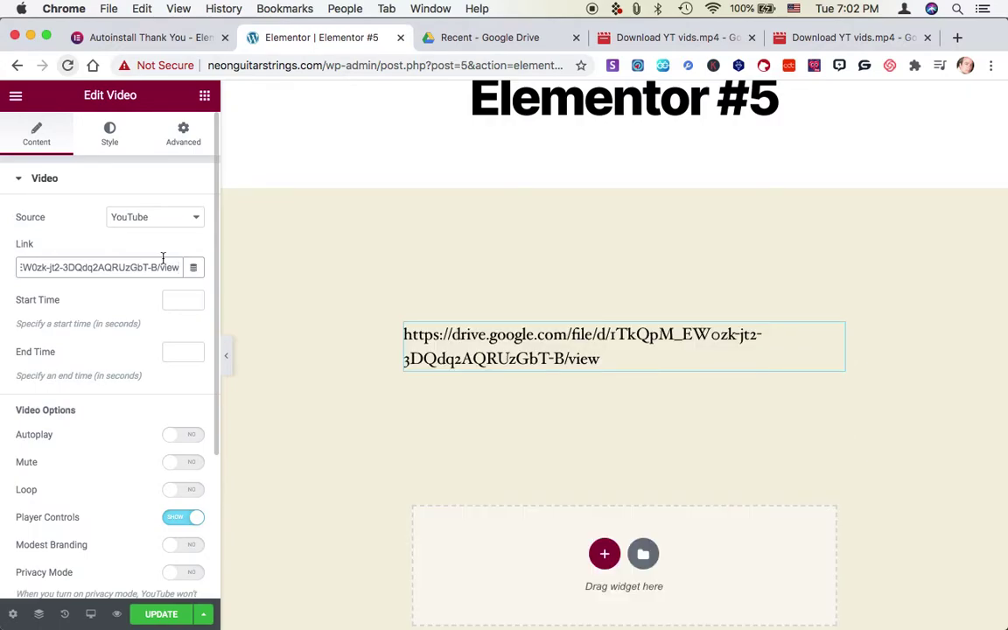
left_click(44, 225)
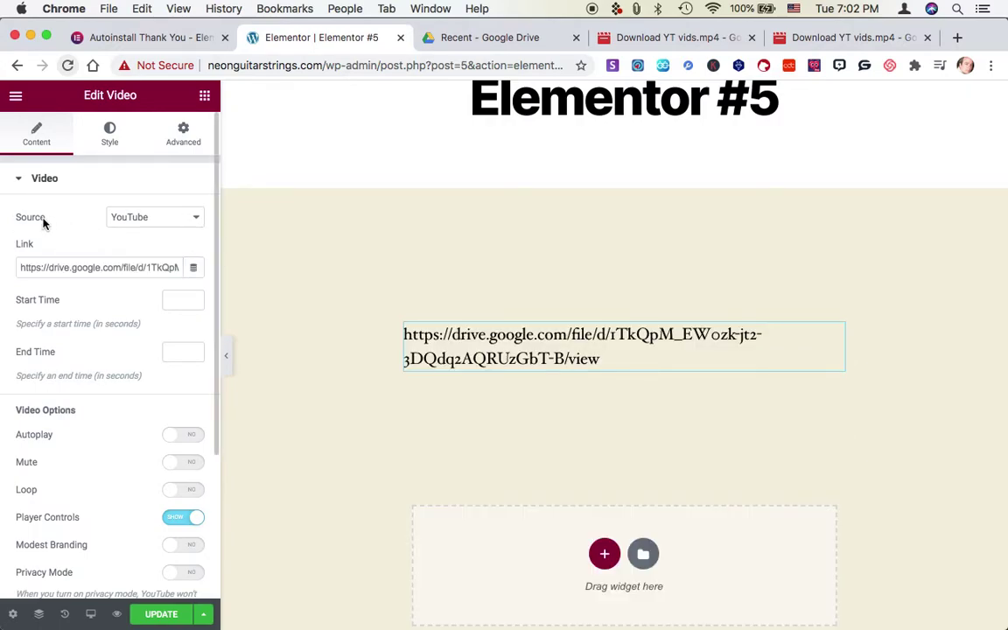
left_click(157, 219)
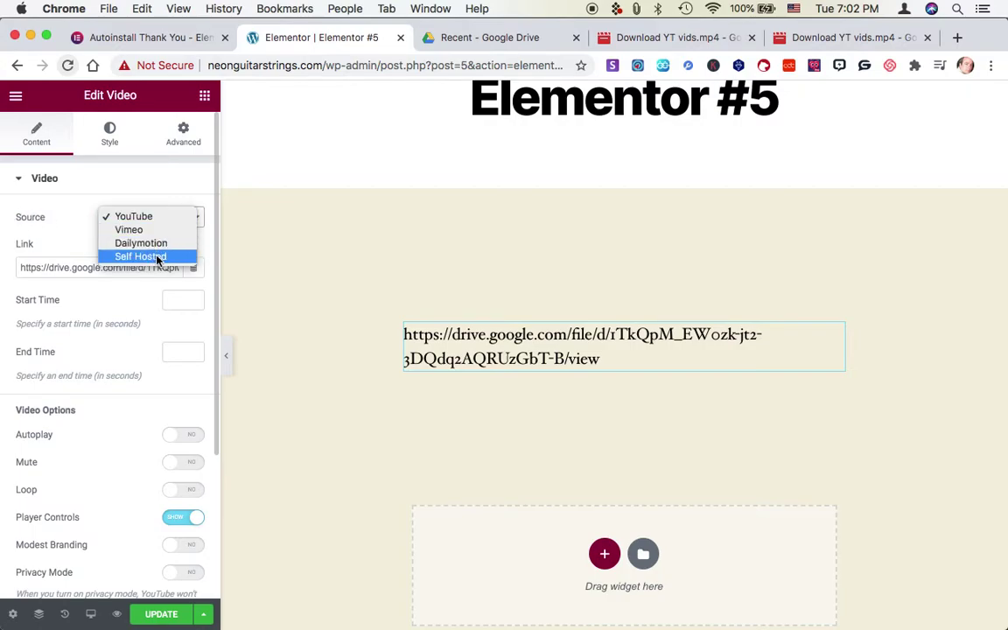
Step: Set the video source to Self Hosted with the Drive link as External URL, then delete the widget
left_click(159, 258)
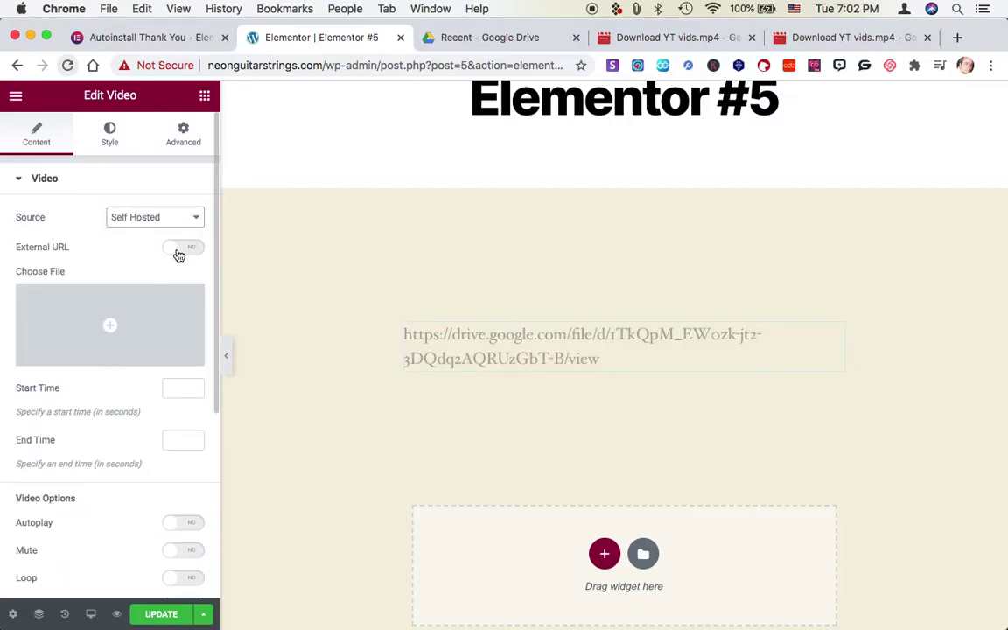
scroll(163, 312, "down", 5)
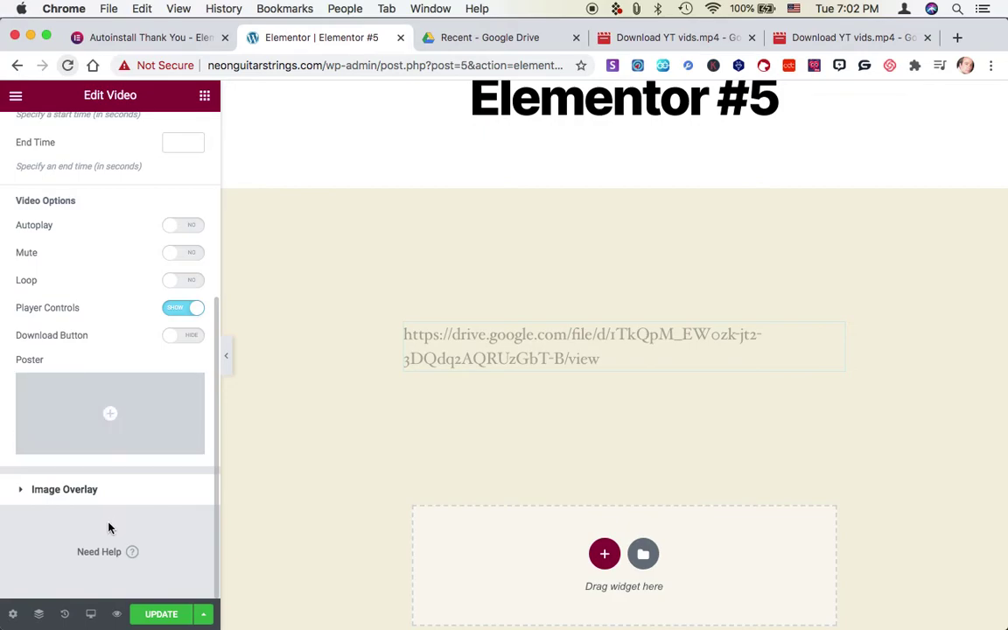
scroll(108, 525, "up", 5)
mouse_move(104, 328)
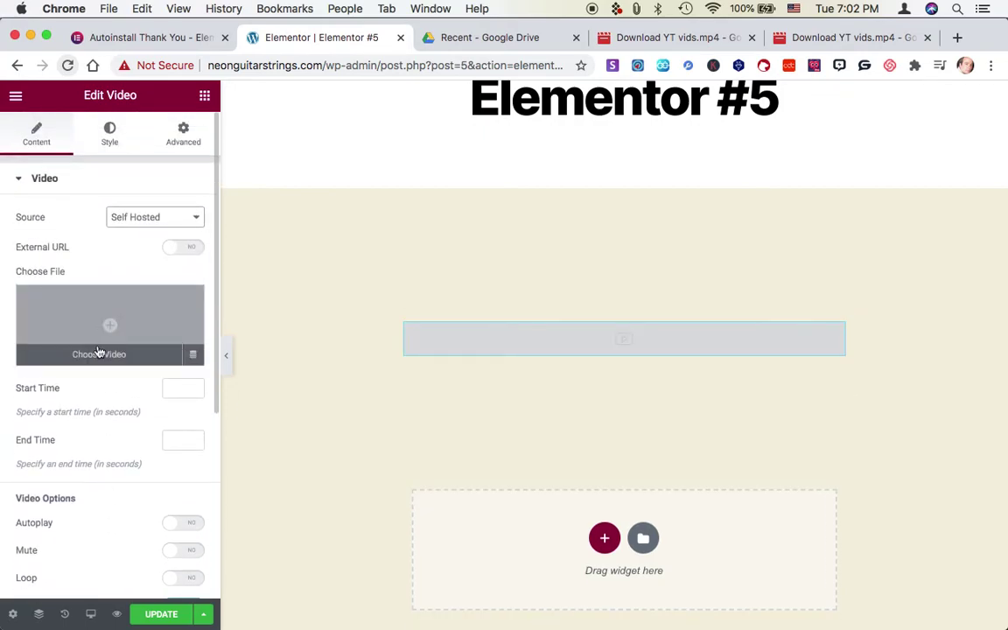
left_click(188, 249)
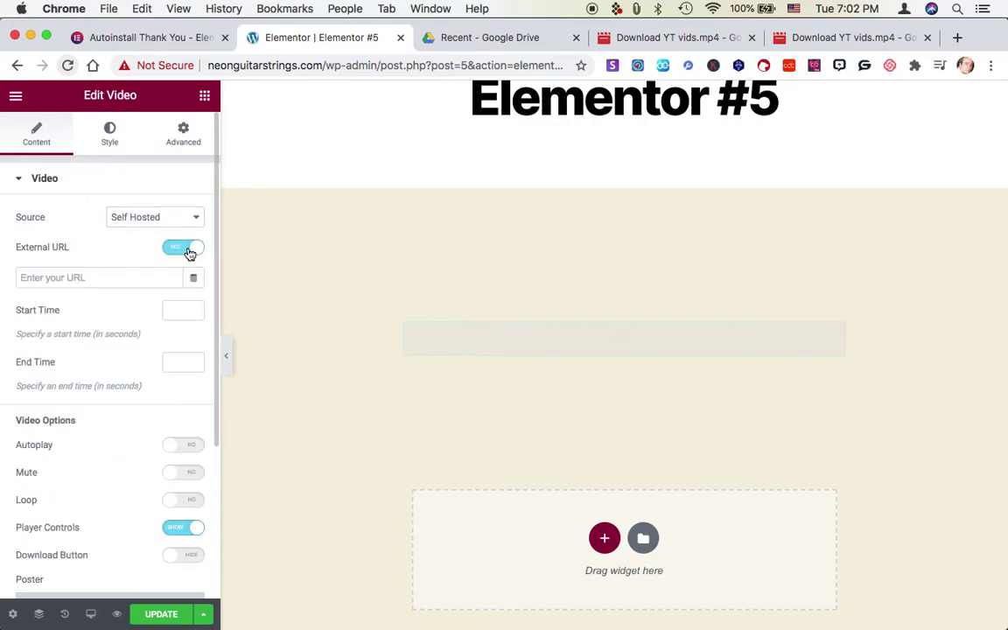
left_click(87, 278)
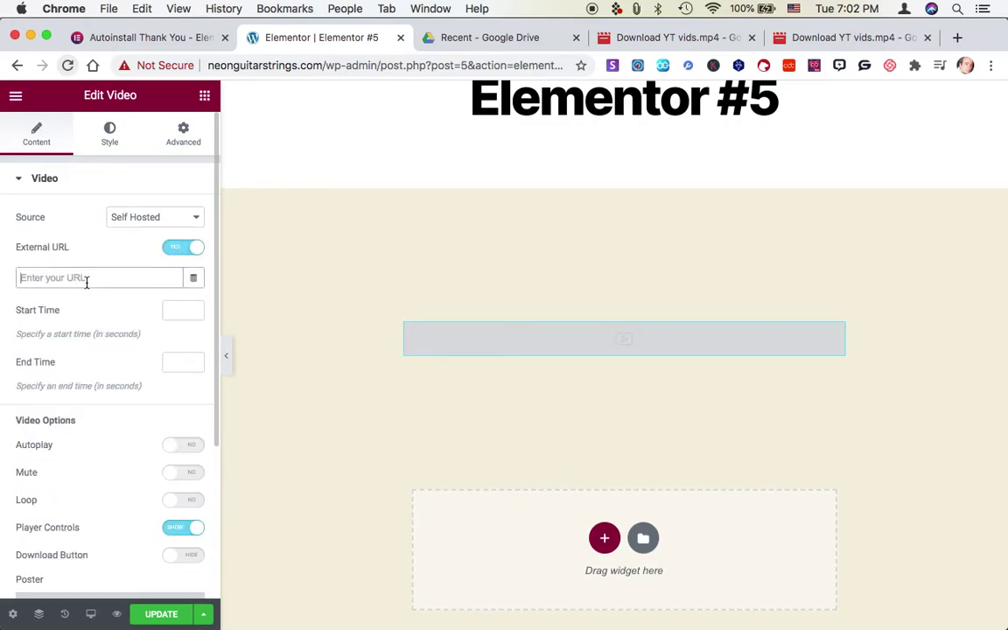
key("super+v")
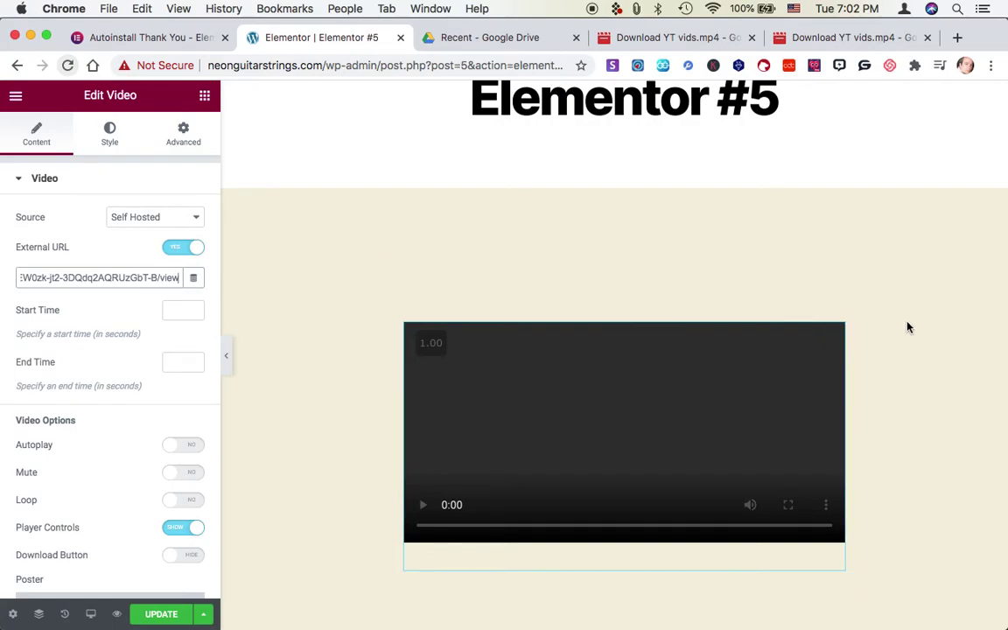
mouse_move(837, 341)
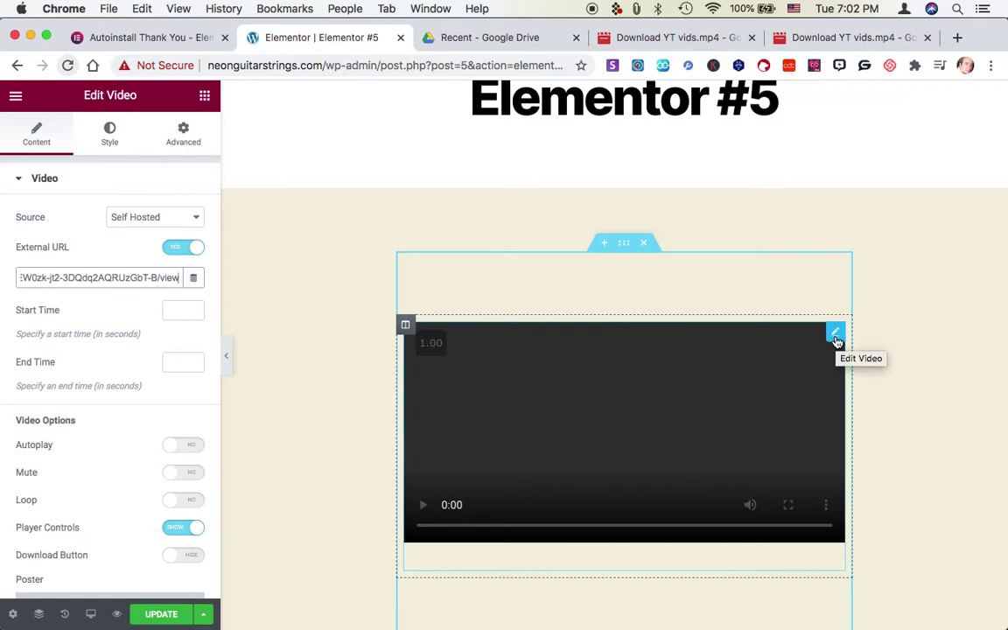
left_click(644, 246)
Step: Place an empty HTML widget into the now-empty section of Elementor #5
scroll(190, 363, "down", 3)
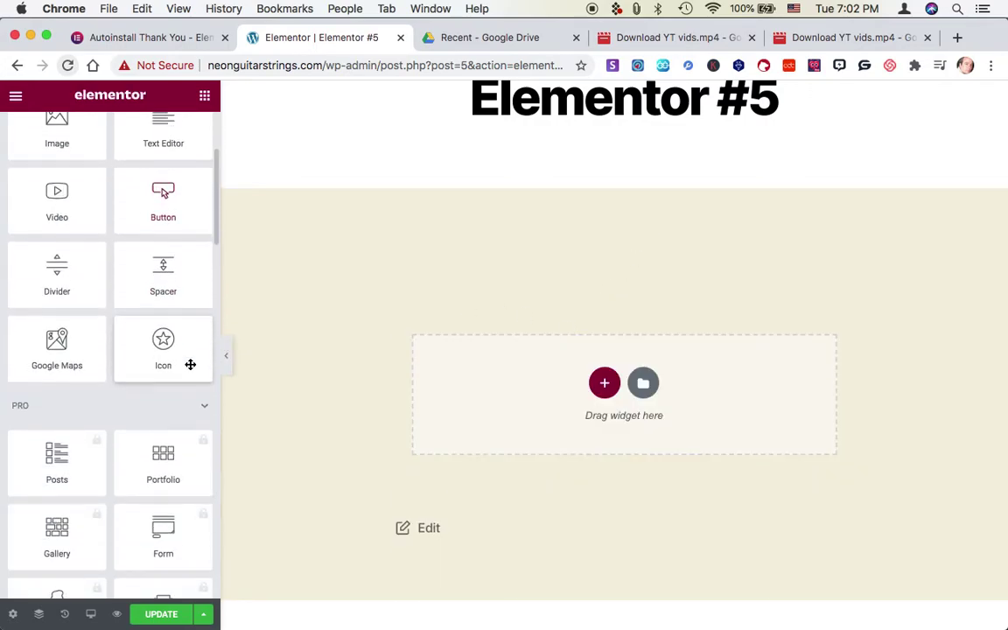
scroll(191, 364, "down", 15)
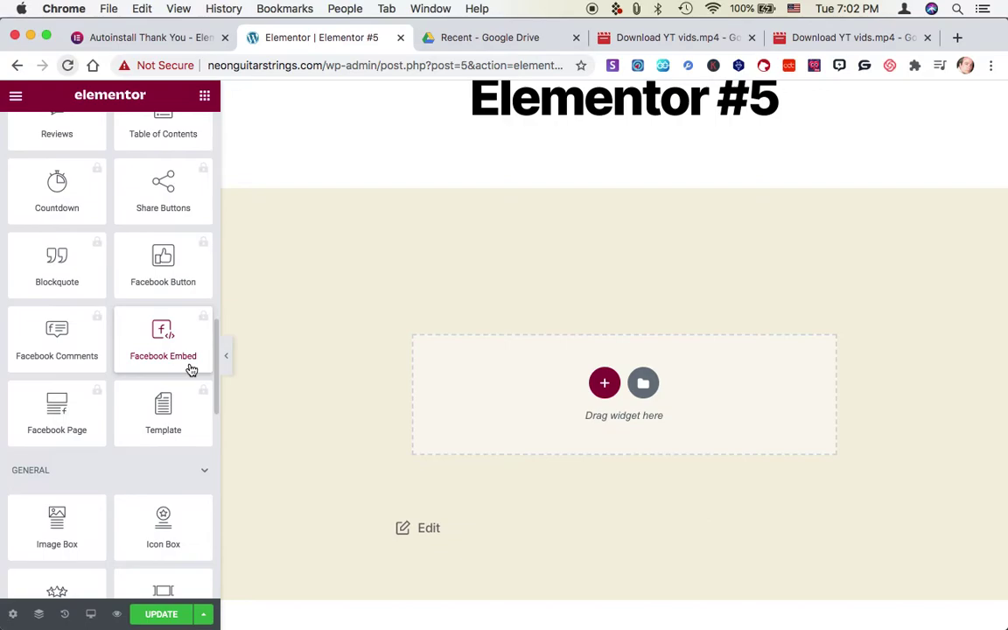
scroll(191, 367, "down", 12)
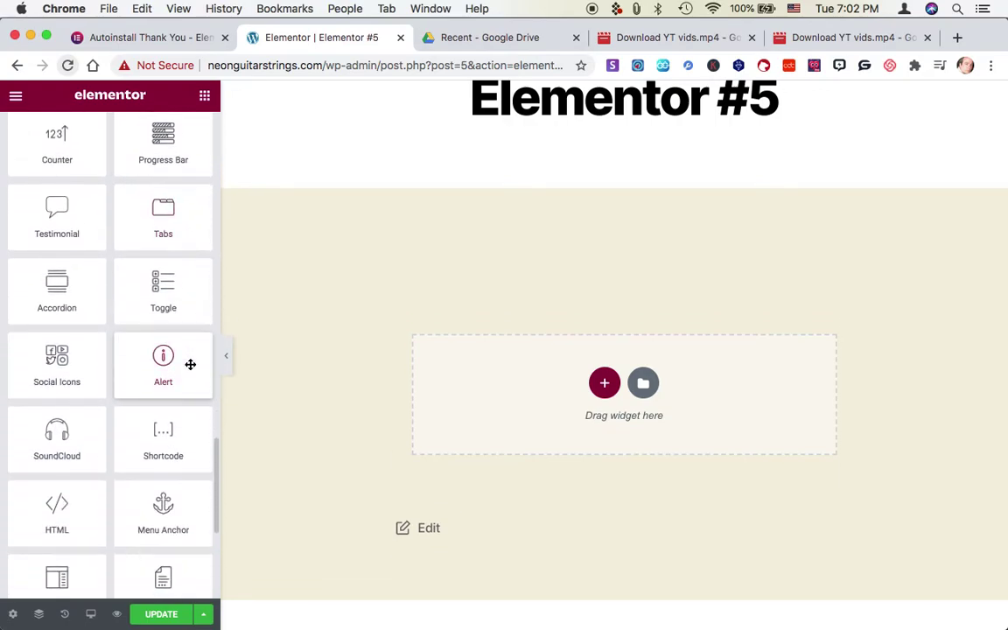
scroll(191, 363, "down", 5)
left_click_drag(27, 312, 598, 382)
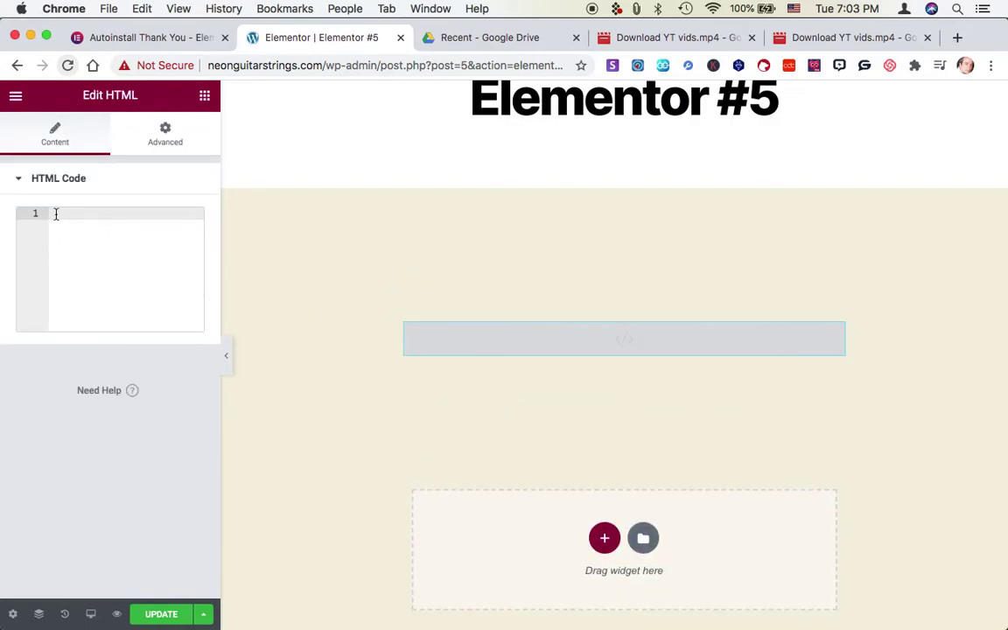
left_click(508, 38)
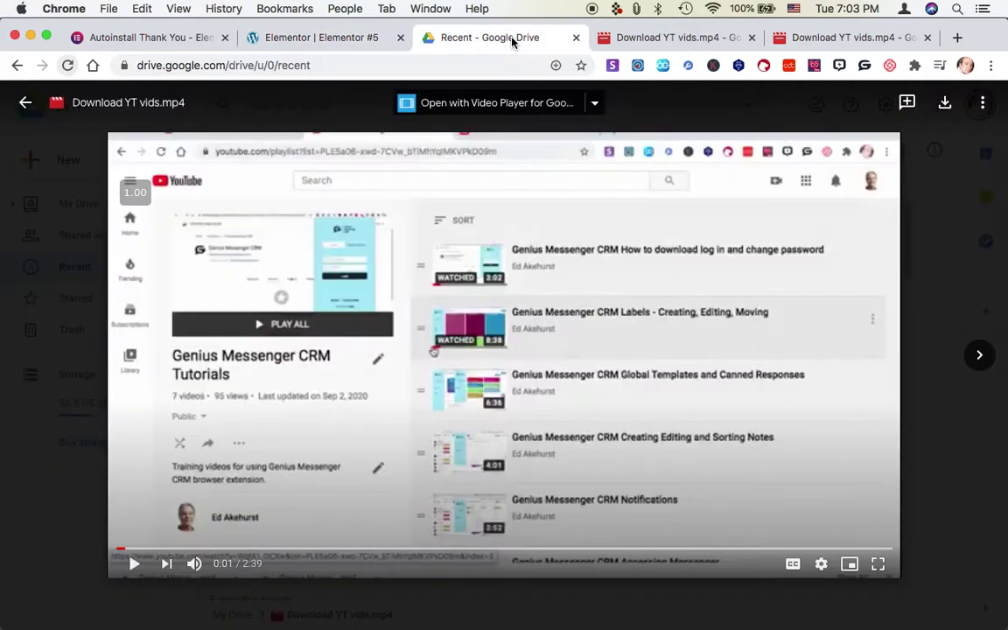
Step: Copy the video's full 640×480 iframe embed code from Drive's Embed item dialog
left_click(983, 103)
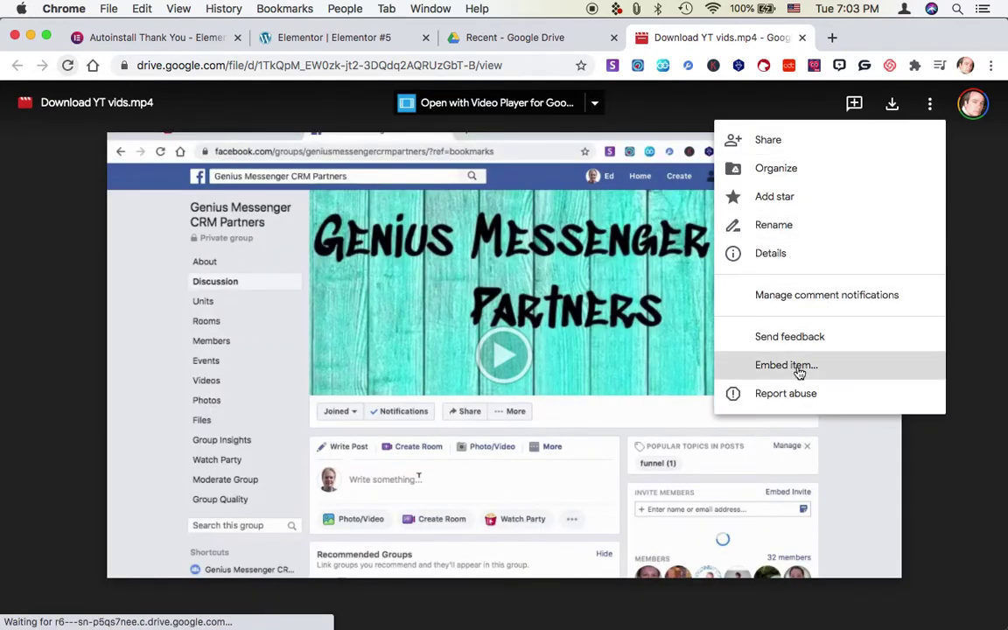
left_click(771, 366)
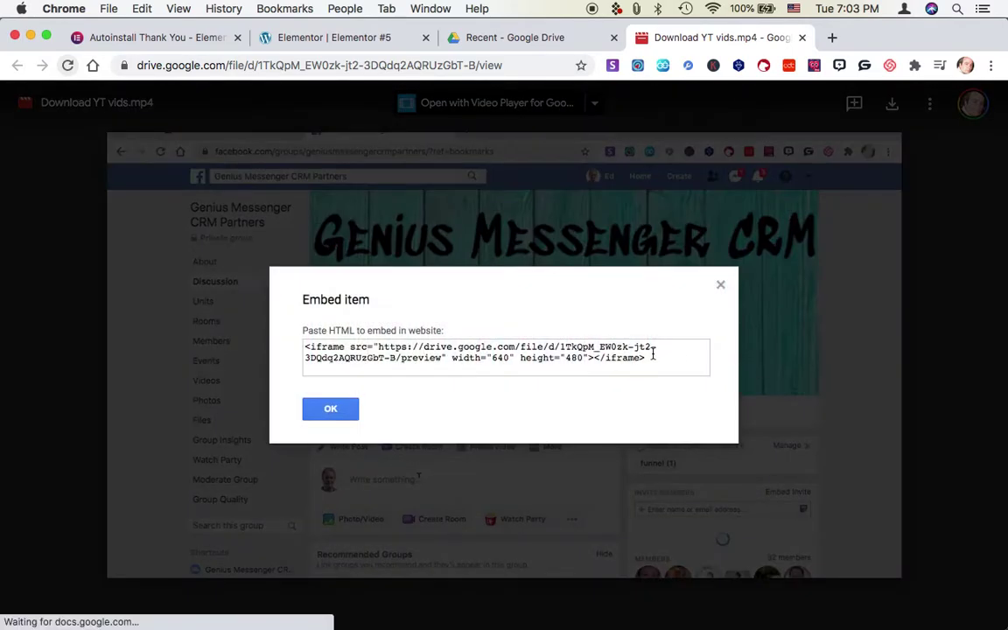
left_click_drag(647, 358, 273, 348)
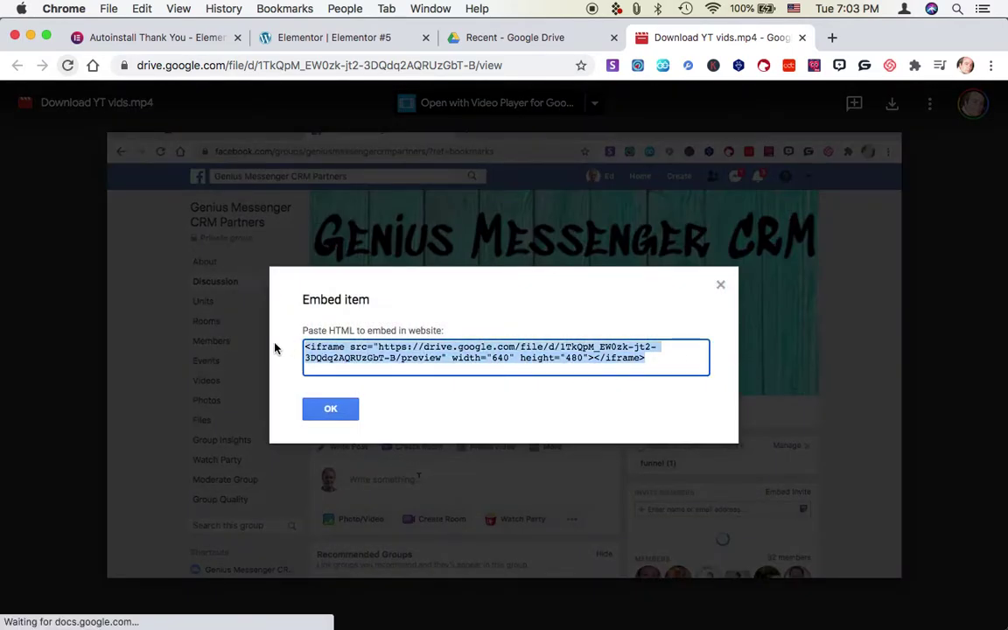
double_click(500, 358)
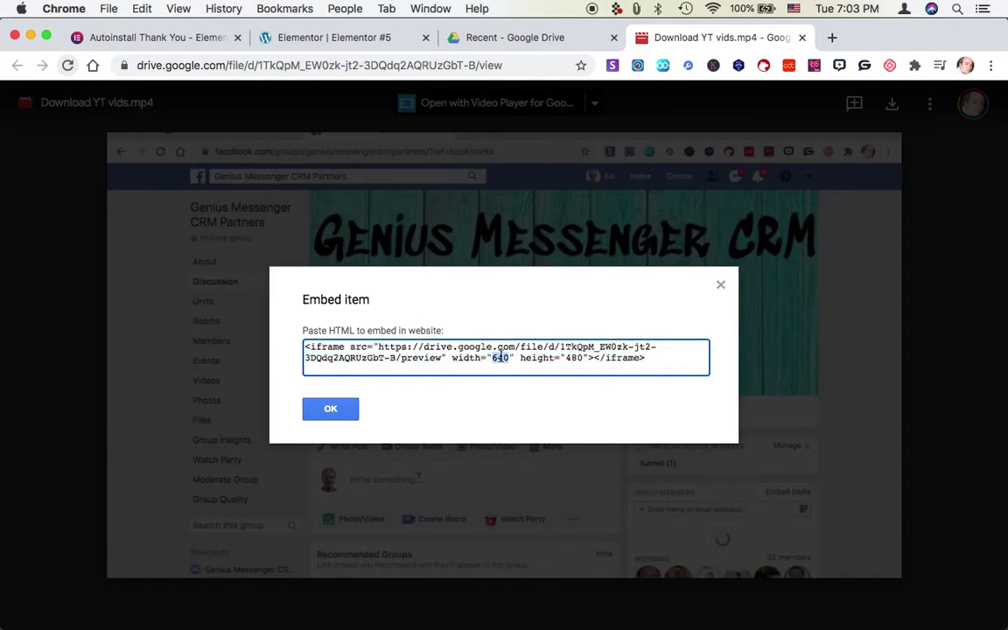
double_click(573, 357)
double_click(500, 358)
left_click_drag(648, 364, 284, 346)
key("super+c")
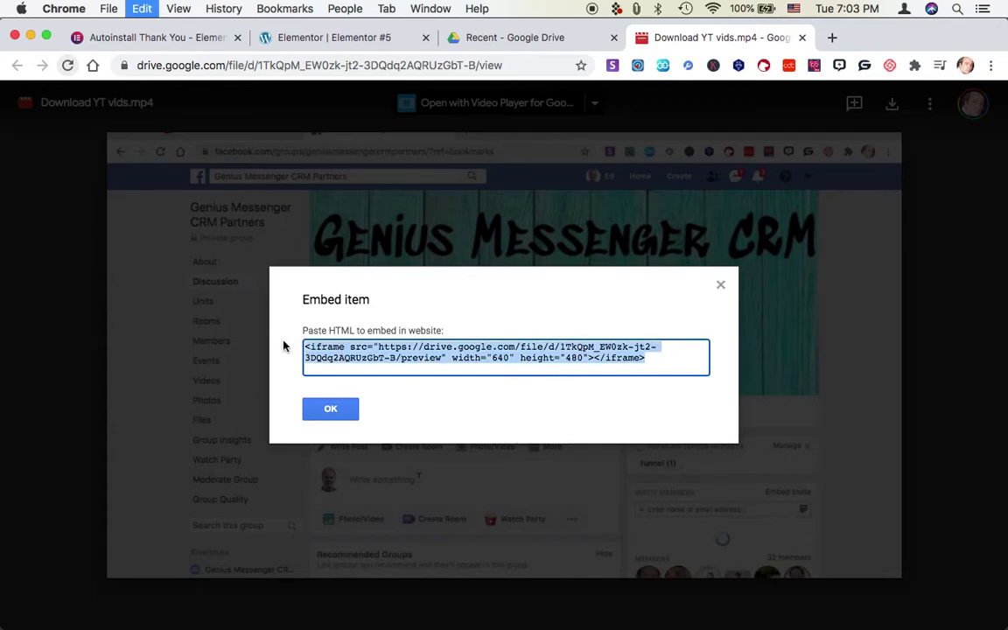
left_click(310, 39)
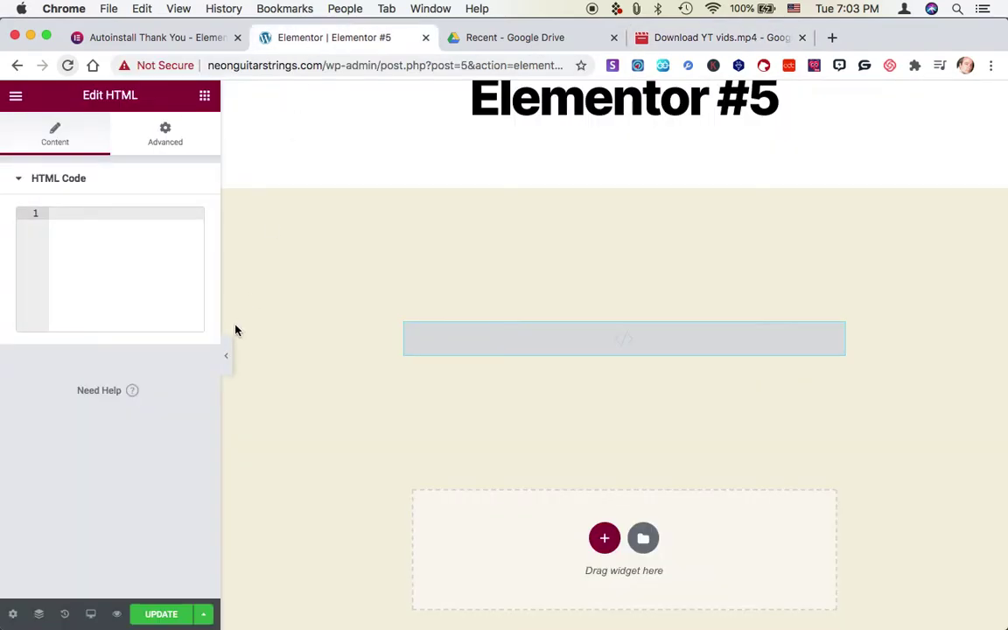
Step: Paste the Drive iframe embed code into the HTML widget's code field
left_click(74, 216)
key("super+v")
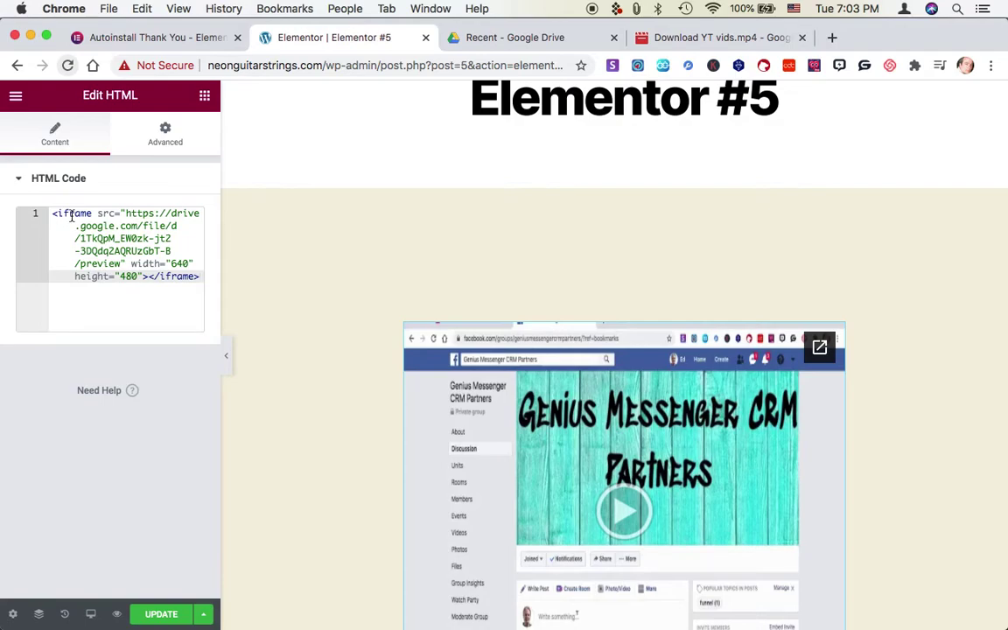
scroll(298, 323, "down", 2)
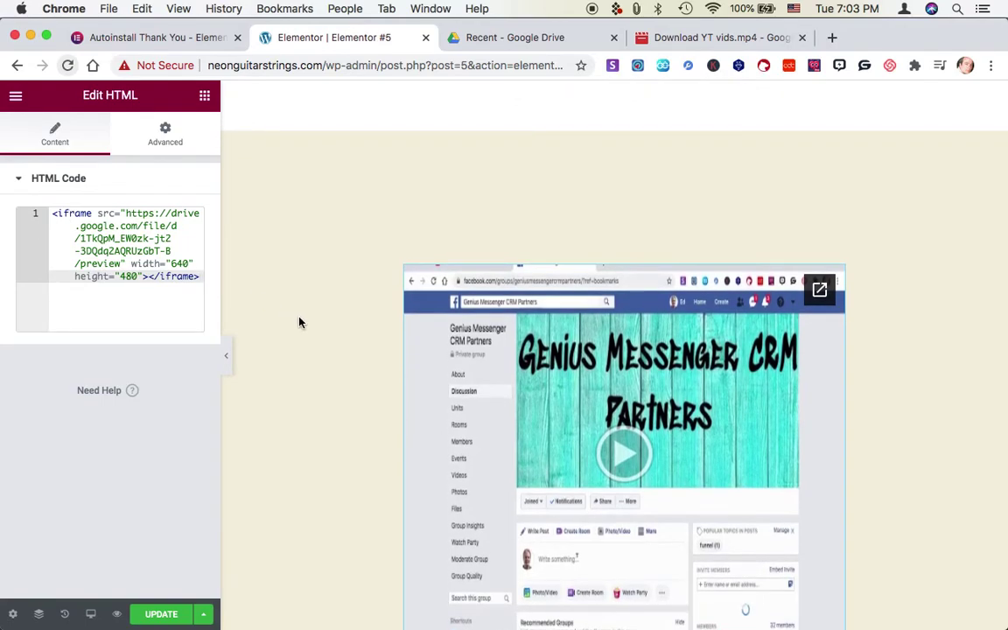
scroll(298, 322, "down", 3)
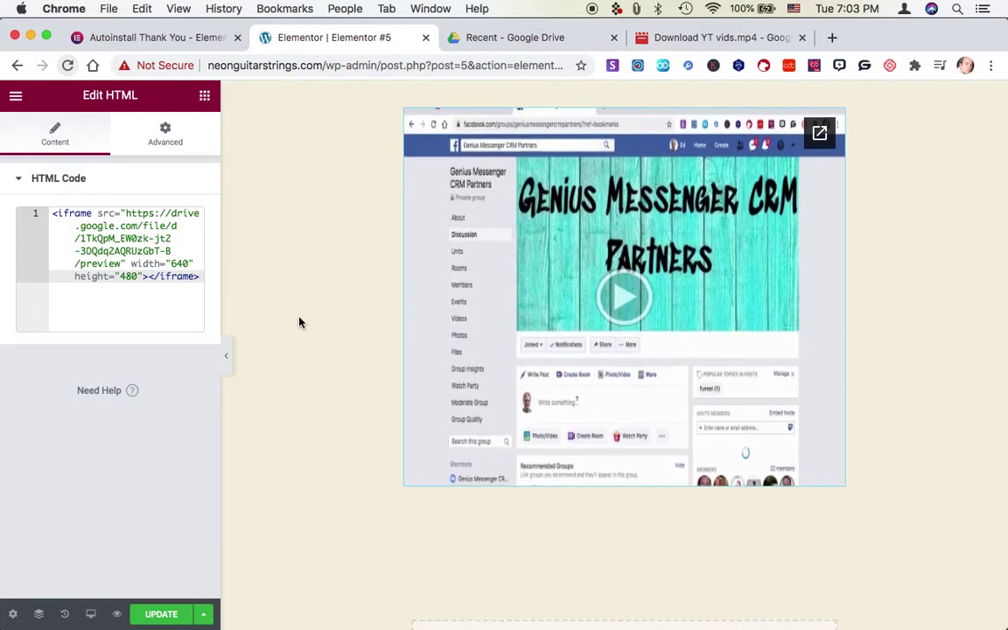
scroll(299, 322, "up", 1)
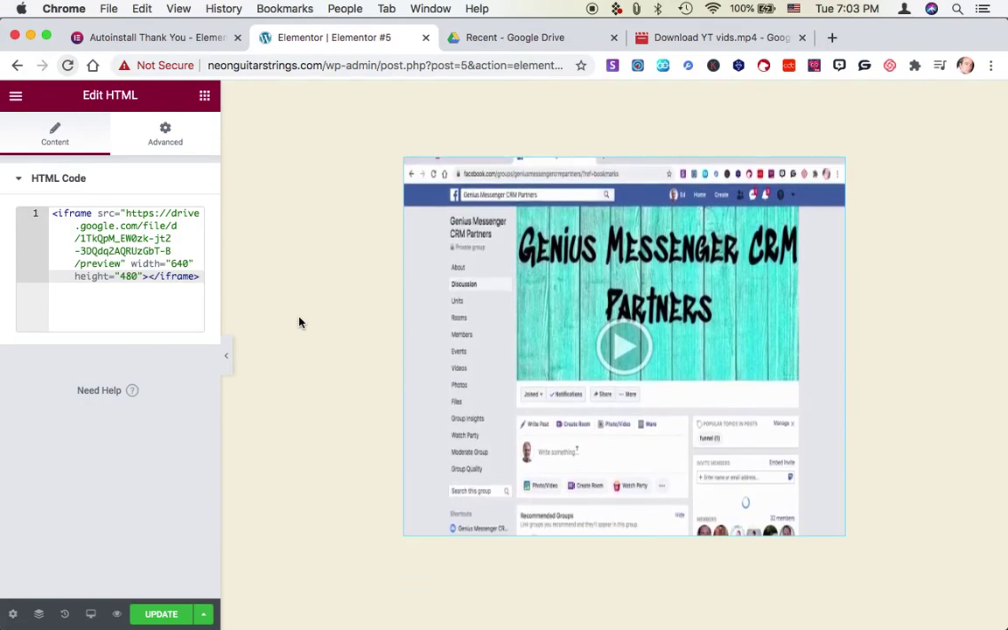
Step: Change the iframe width from 640 to 960, height from 480 to 540, and add allowfullscreen
double_click(179, 264)
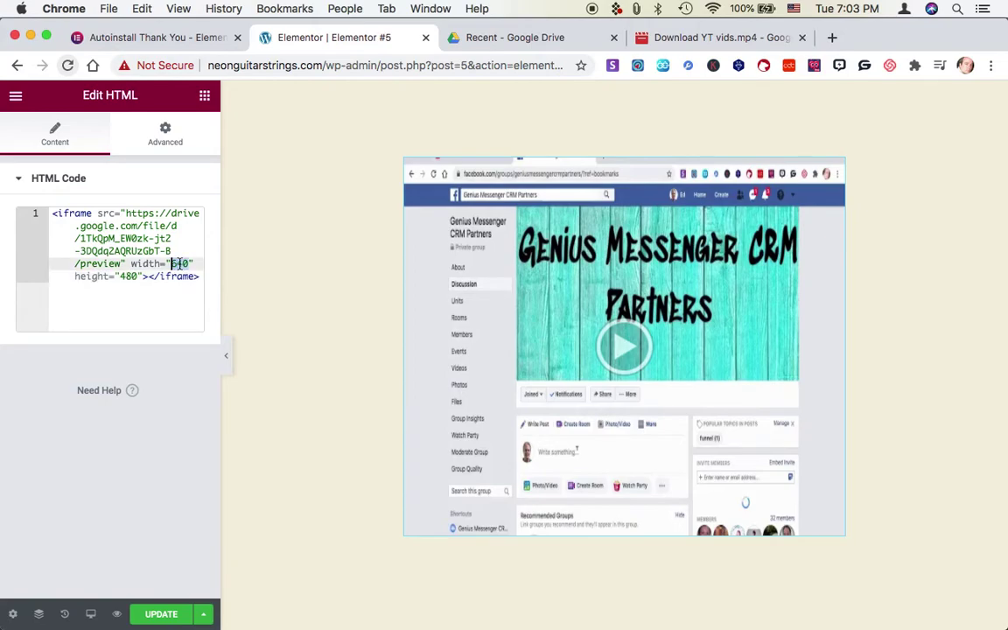
type("960")
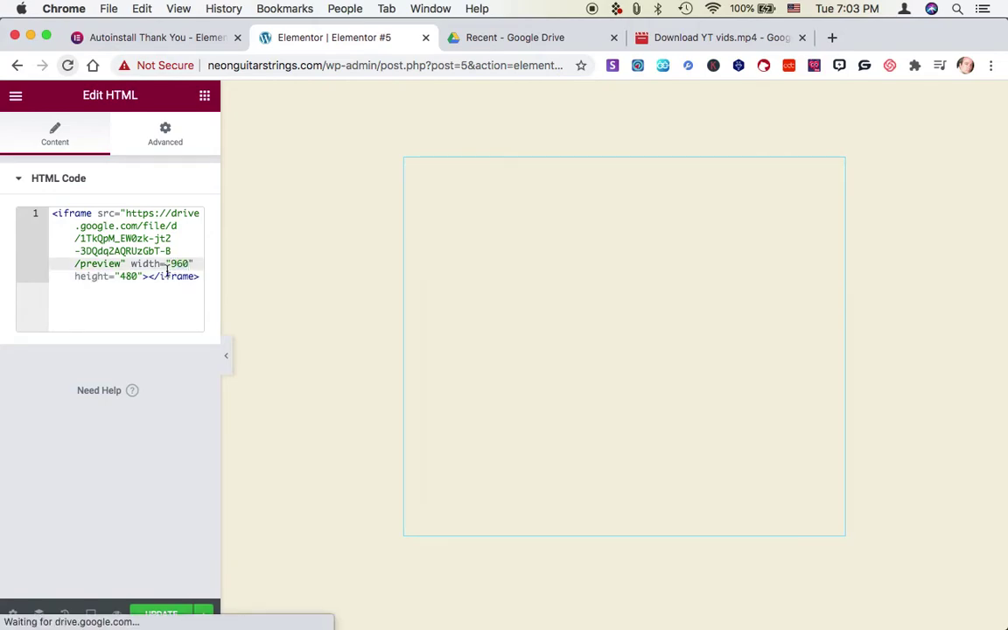
double_click(129, 276)
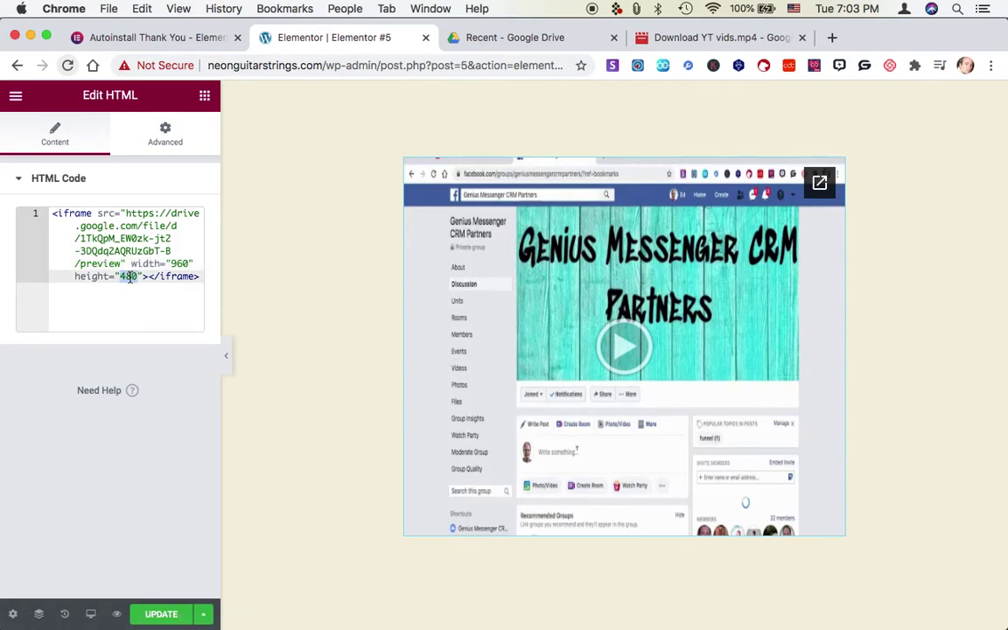
type("540")
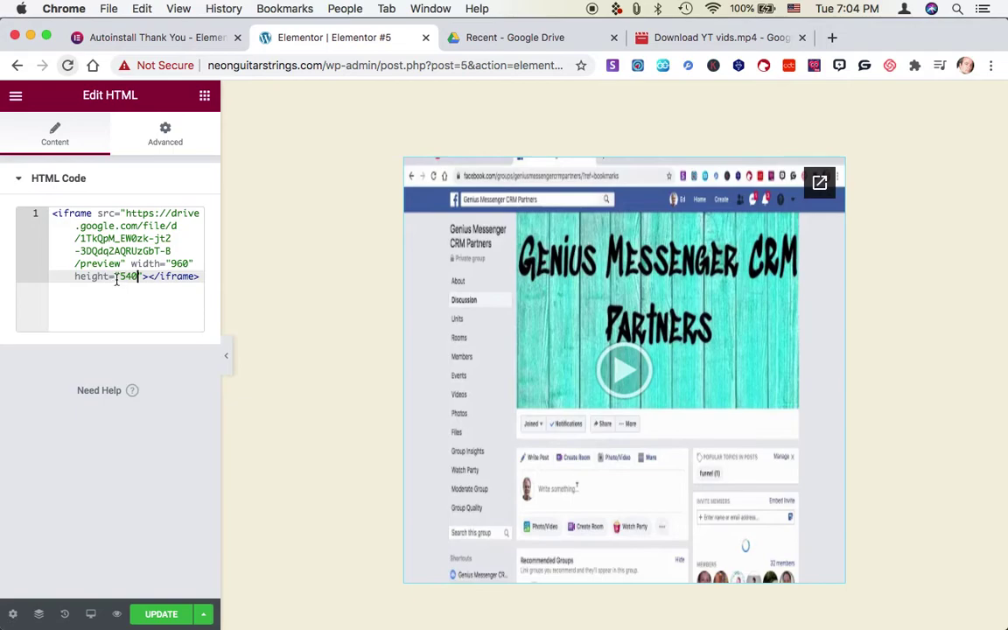
left_click_drag(118, 277, 141, 276)
left_click(147, 275)
type("all")
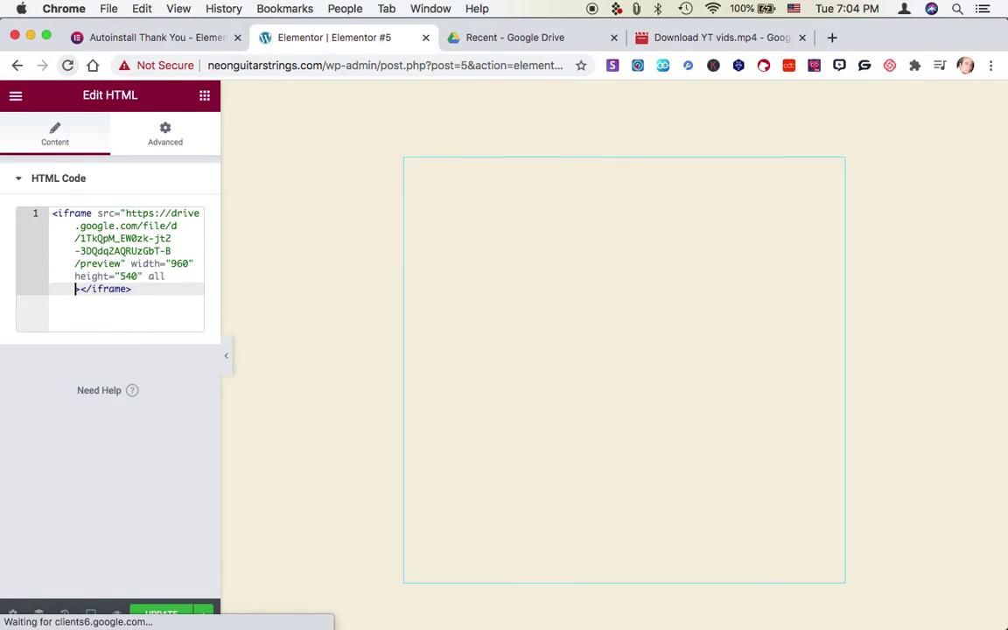
type("owfu")
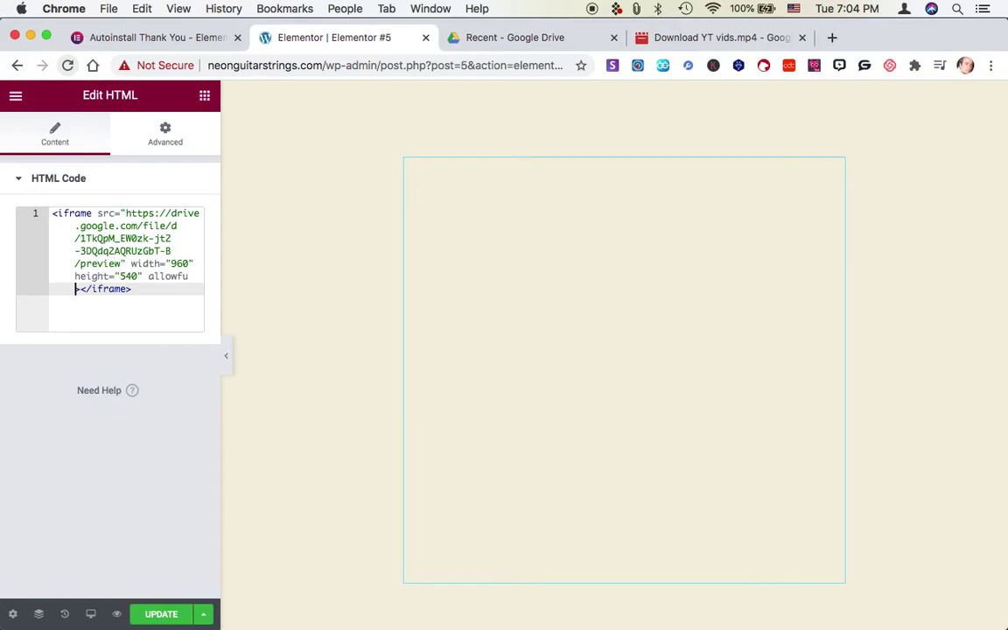
type("llscreen")
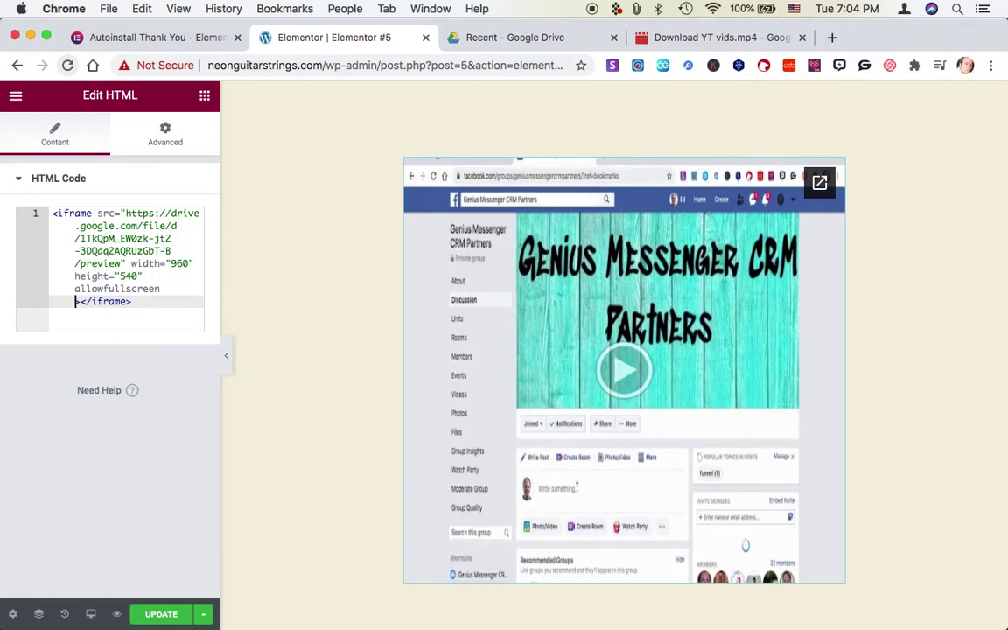
Step: Save the page with UPDATE and choose View Page from the editor's main menu
left_click(160, 614)
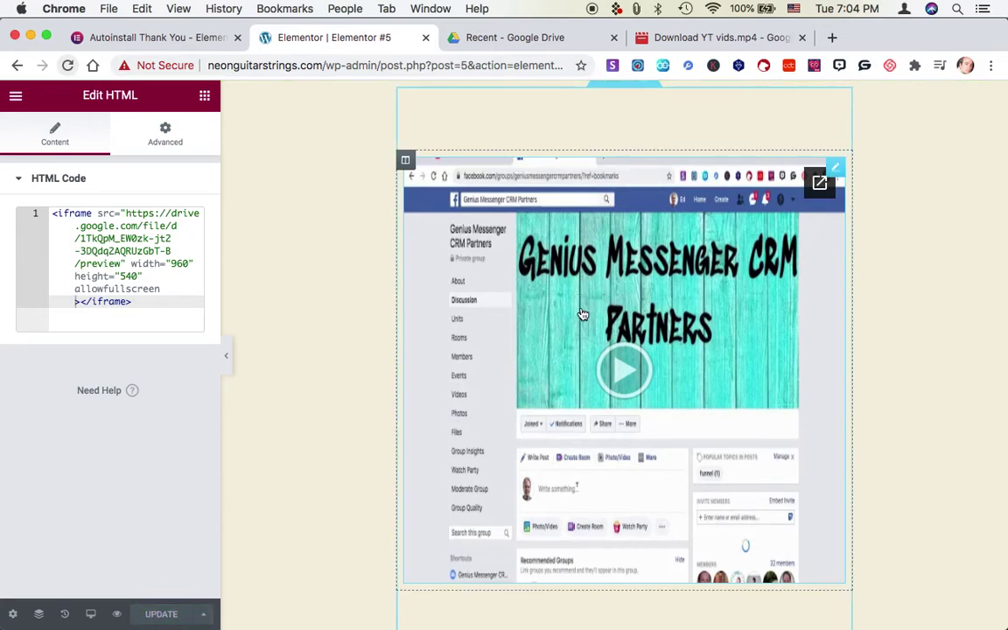
scroll(448, 308, "up", 5)
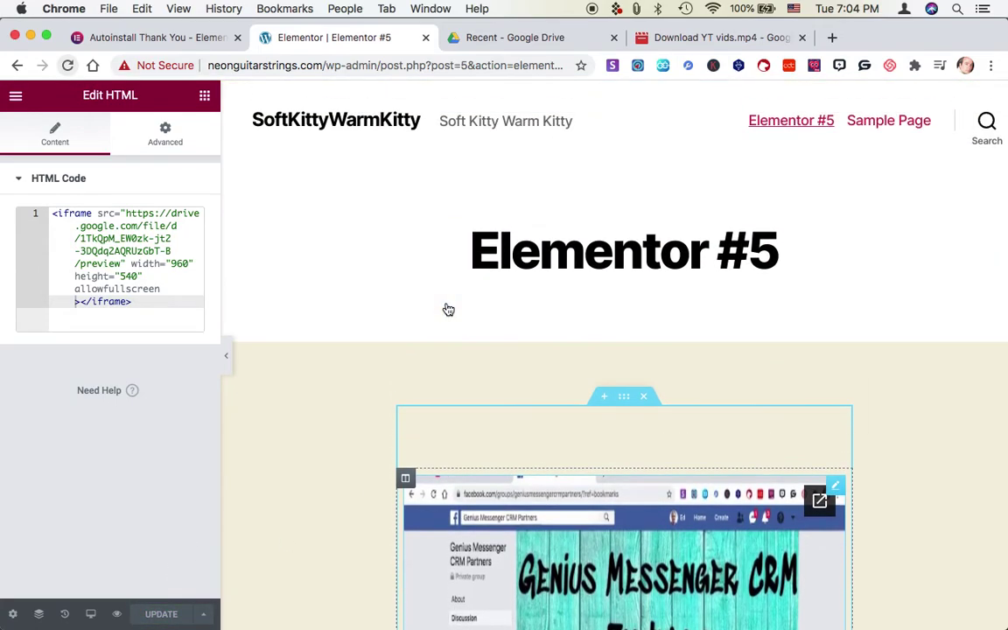
scroll(447, 310, "down", 15)
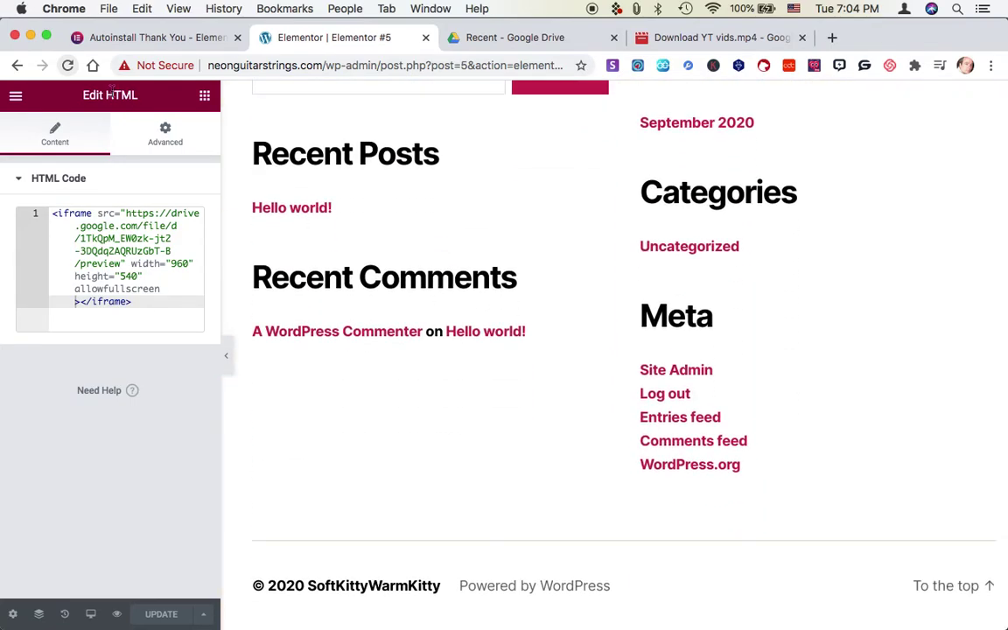
left_click(16, 95)
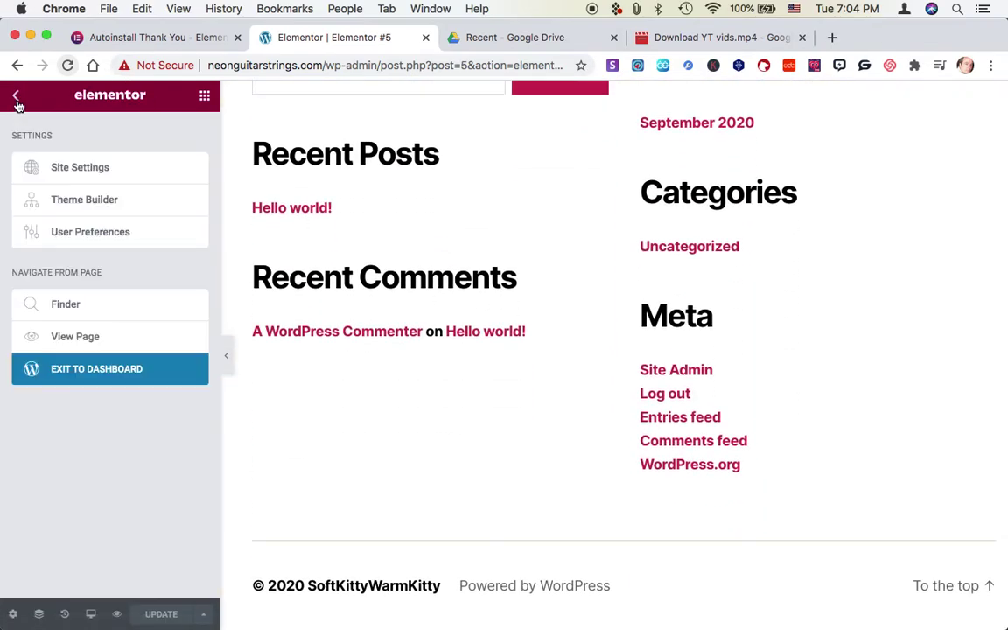
left_click(75, 338)
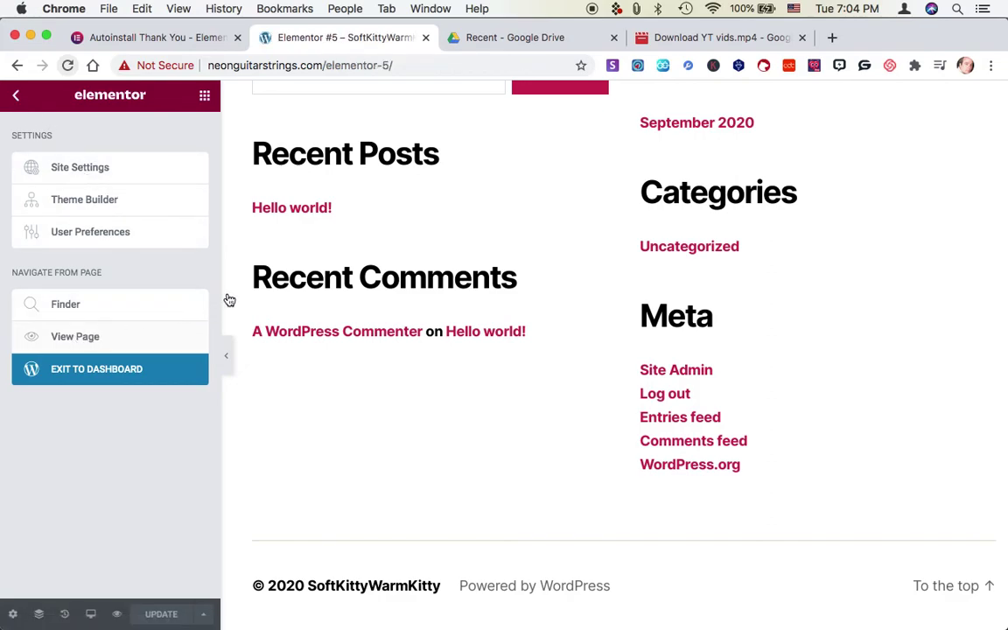
left_click(80, 341)
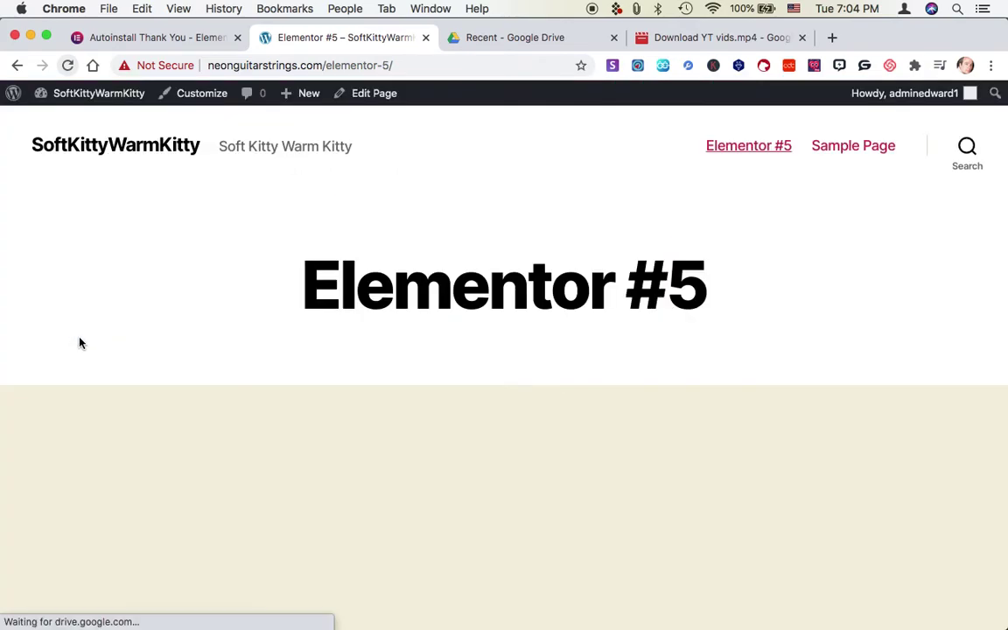
scroll(326, 322, "down", 5)
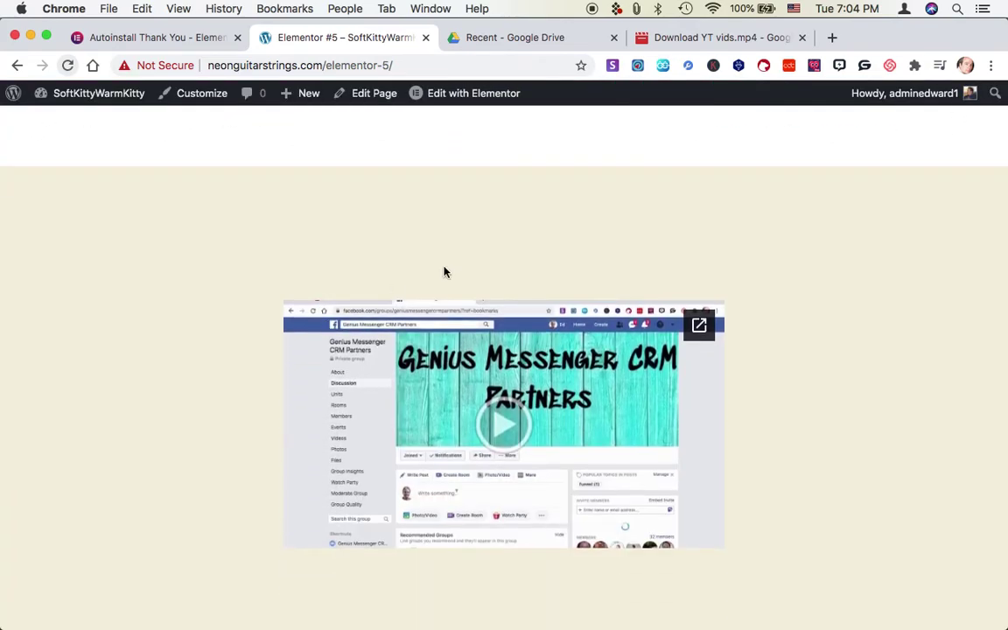
scroll(501, 409, "down", 4)
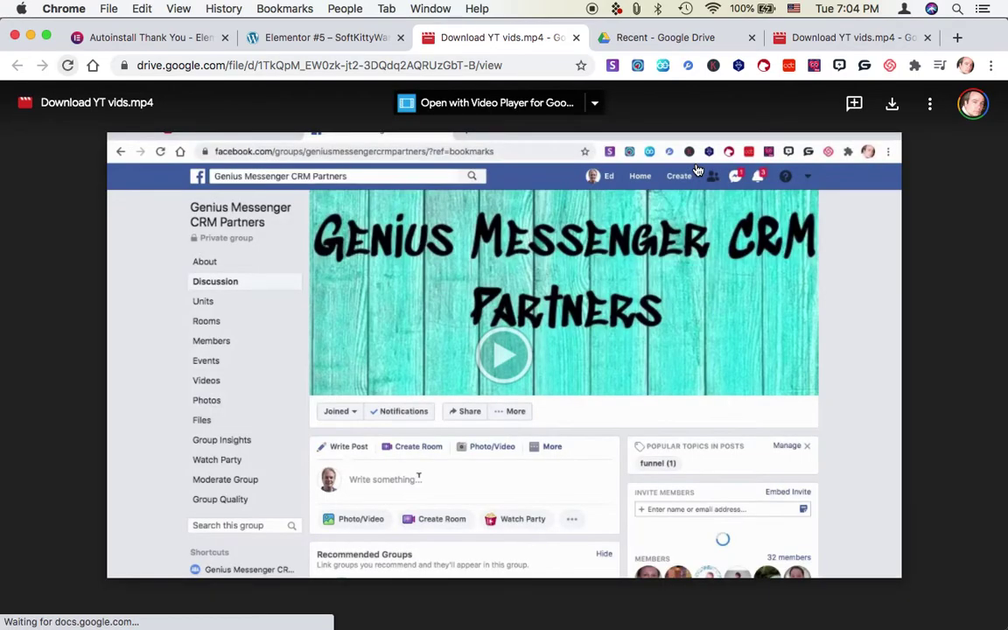
left_click_drag(271, 66, 457, 73)
left_click(576, 38)
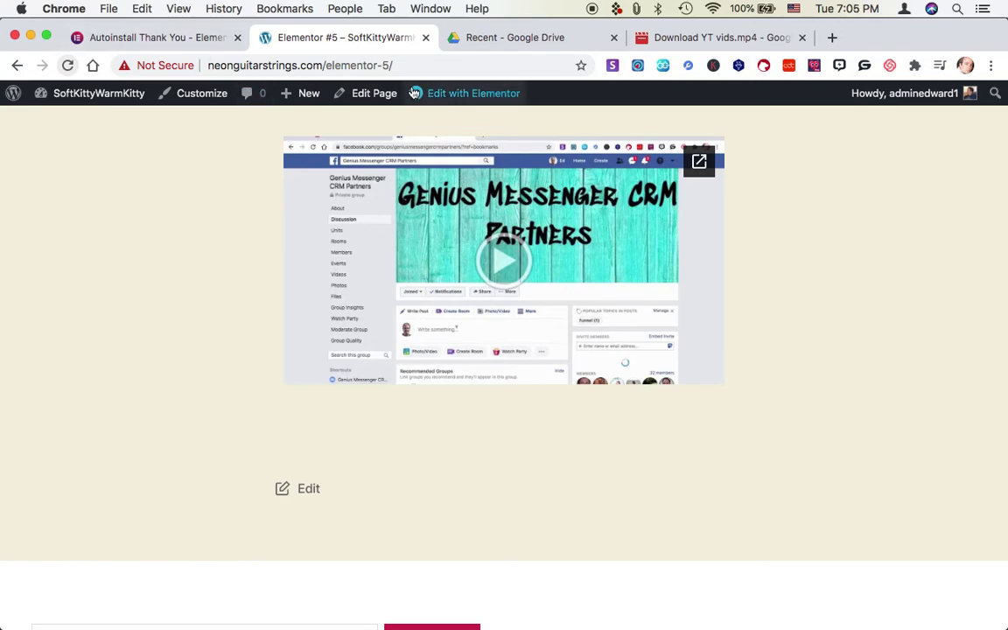
left_click(14, 63)
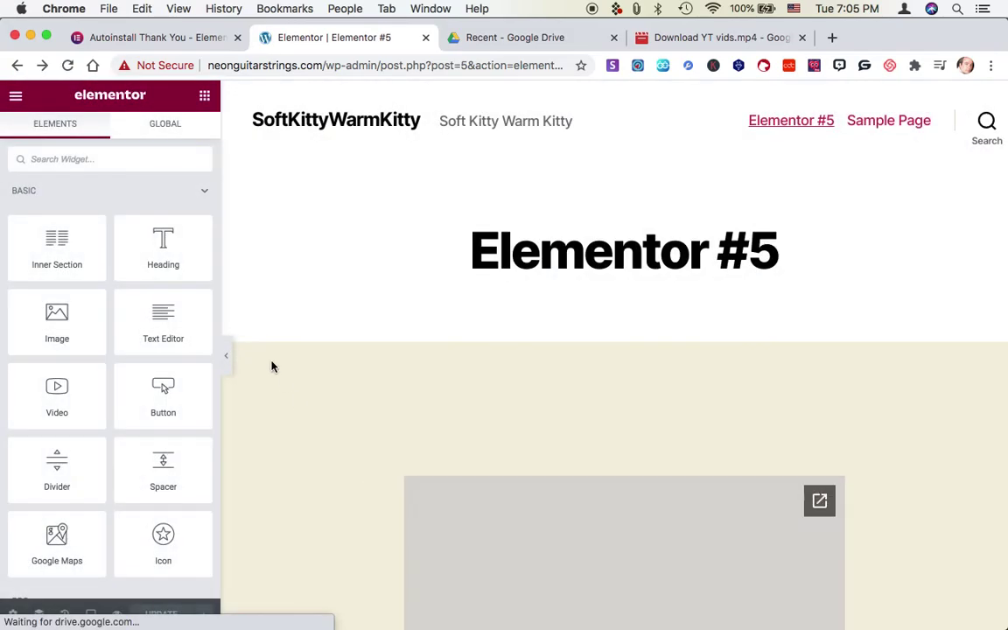
Step: Open the HTML widget's code editor and select the 960 width value in the iframe
scroll(188, 411, "down", 5)
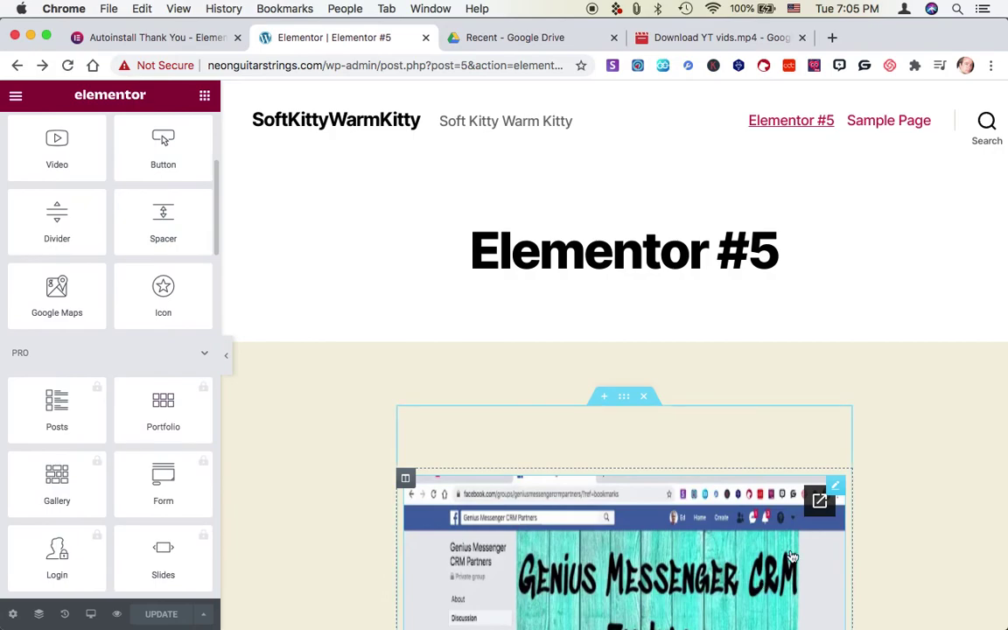
left_click(835, 487)
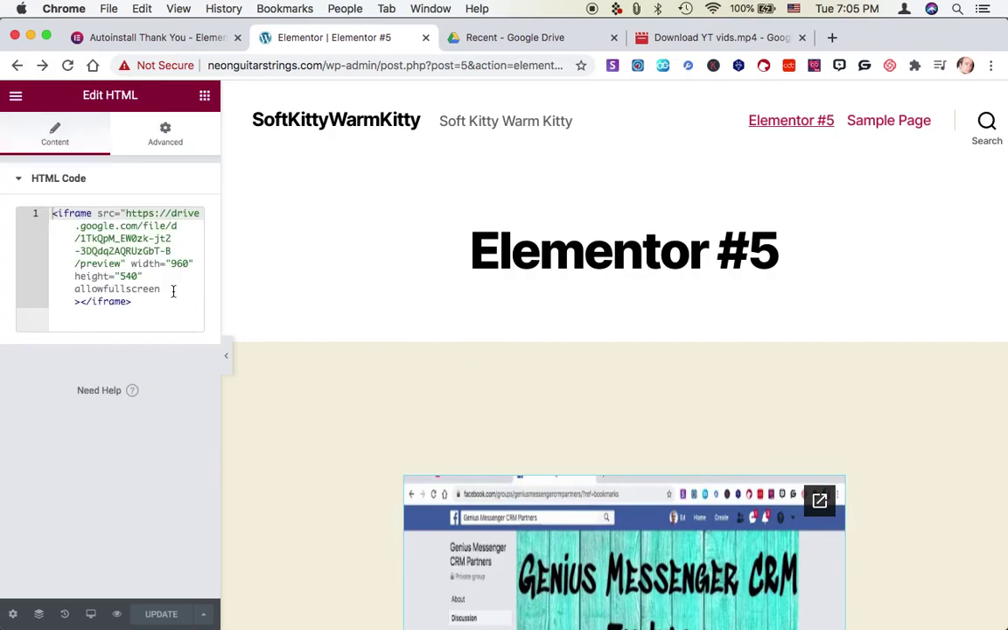
left_click_drag(190, 263, 120, 277)
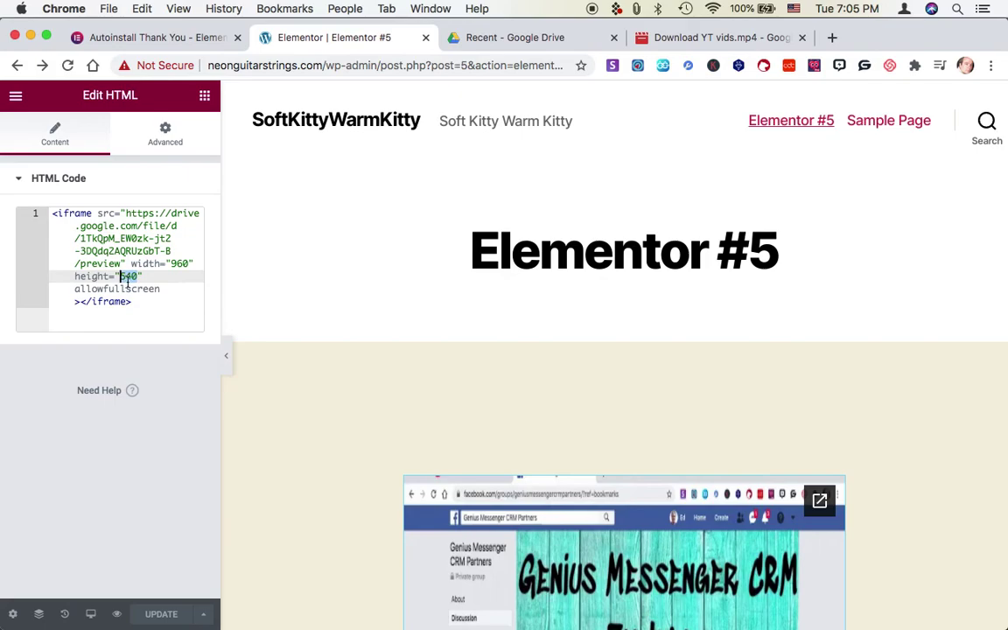
scroll(279, 394, "down", 5)
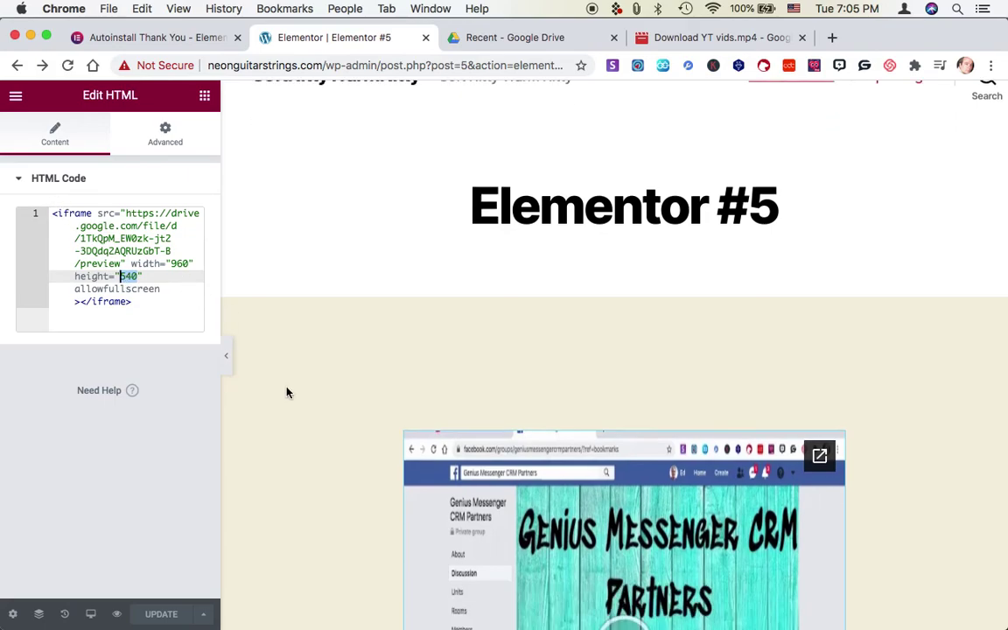